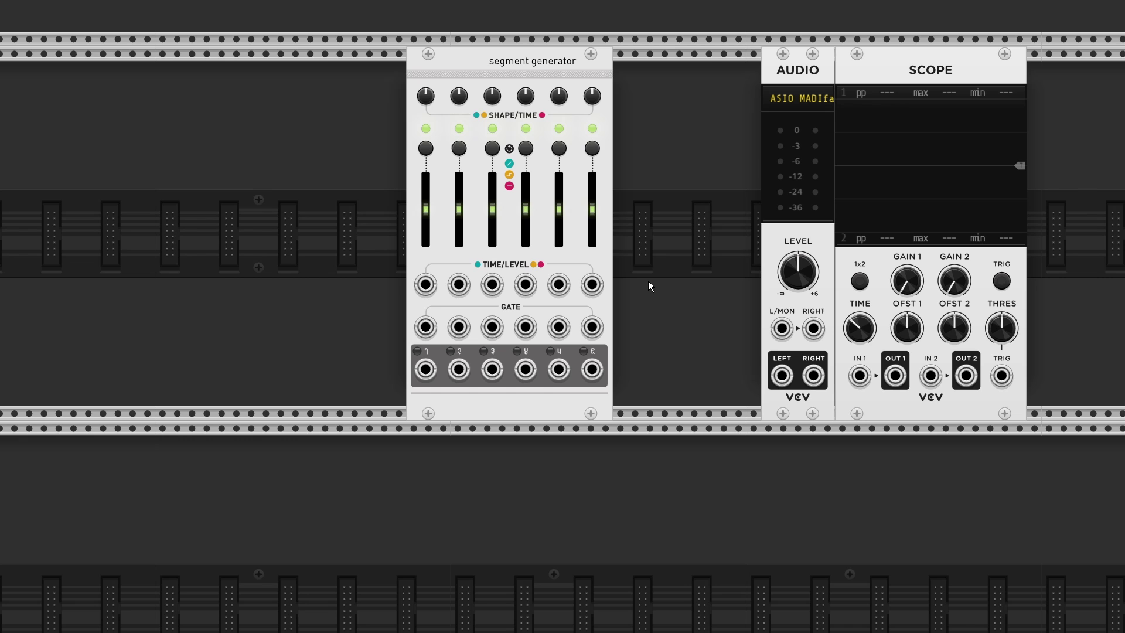
Step: Add a VCV ADSR module just before the segment generator and lower its attack and sustain sliders slightly below the middle
right_click(648, 280)
text(adsr)
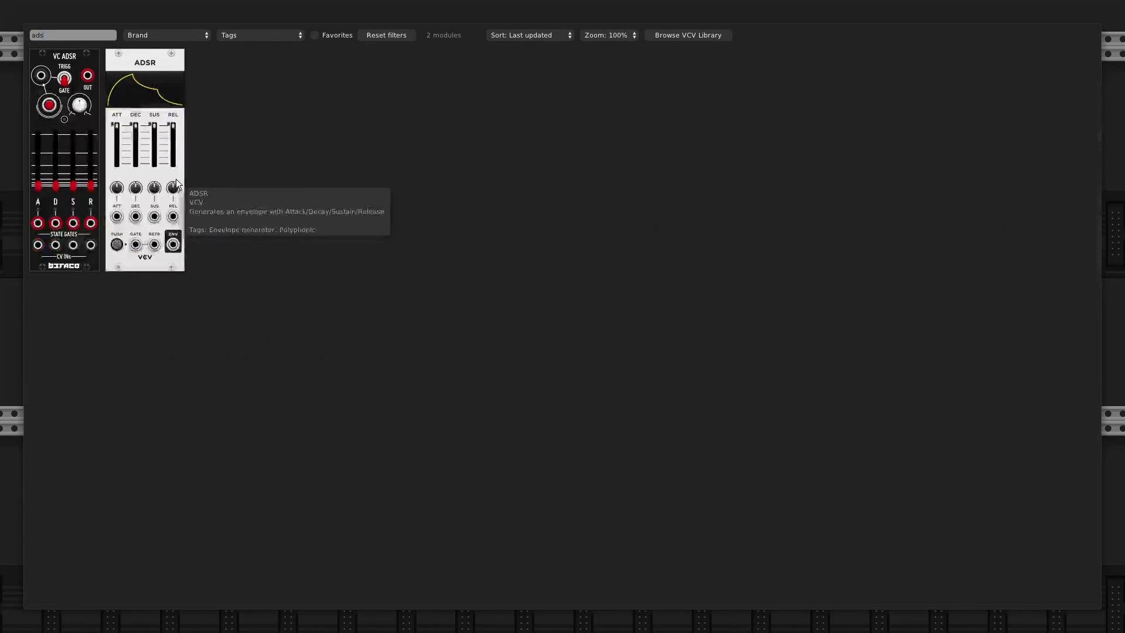
click(176, 178)
drag(211, 69, 346, 86)
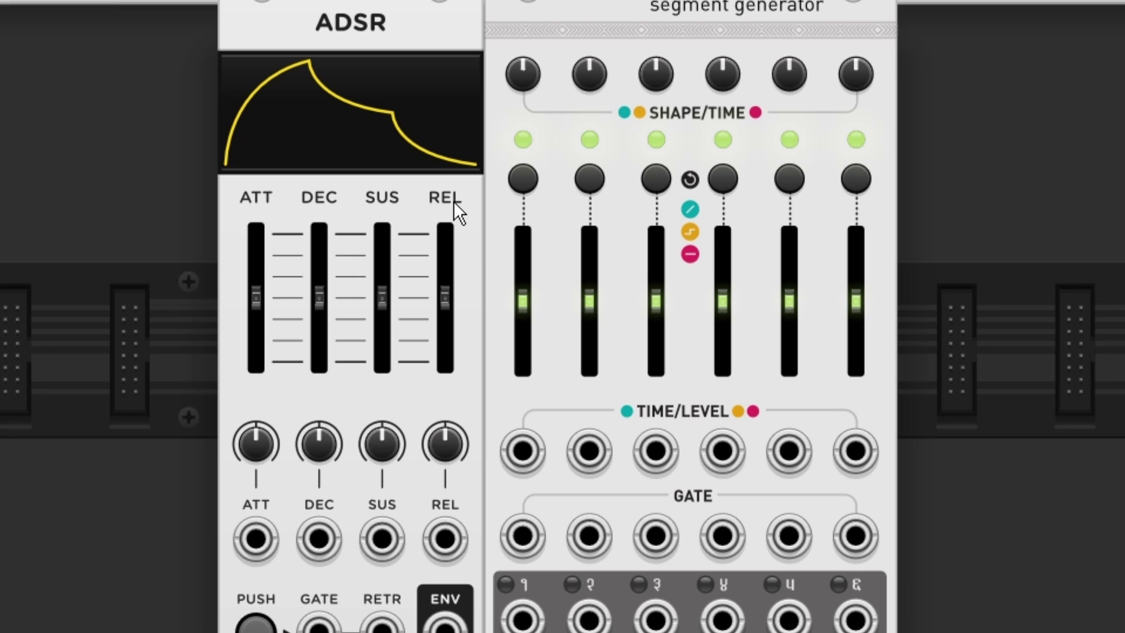
drag(256, 297, 256, 320)
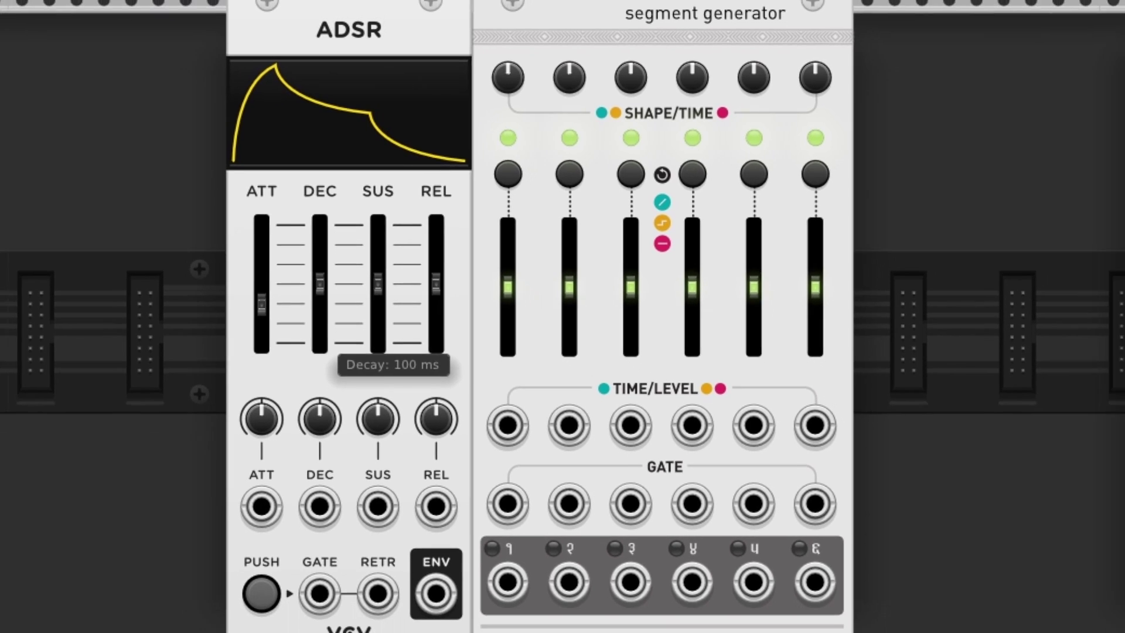
drag(382, 292, 382, 308)
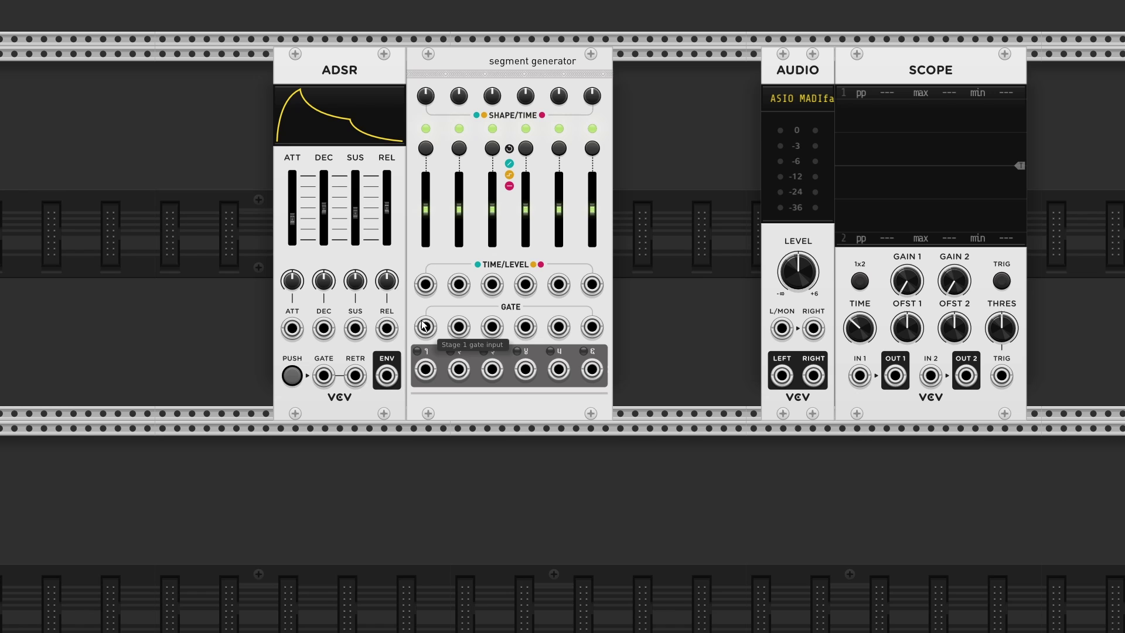
Step: Add a VCV LFO between the ADSR and the segment generator and patch its square output into the stage 5 gate input
key(Return)
text(ad)
key(BackSpace)
key(BackSpace)
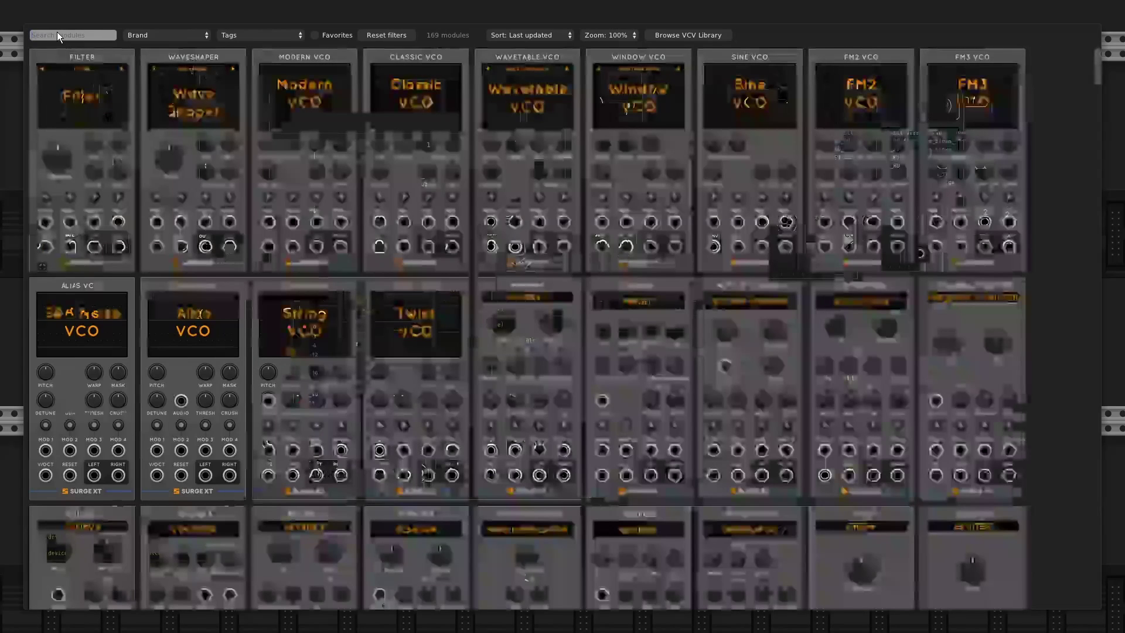
text(lfo)
key(Escape)
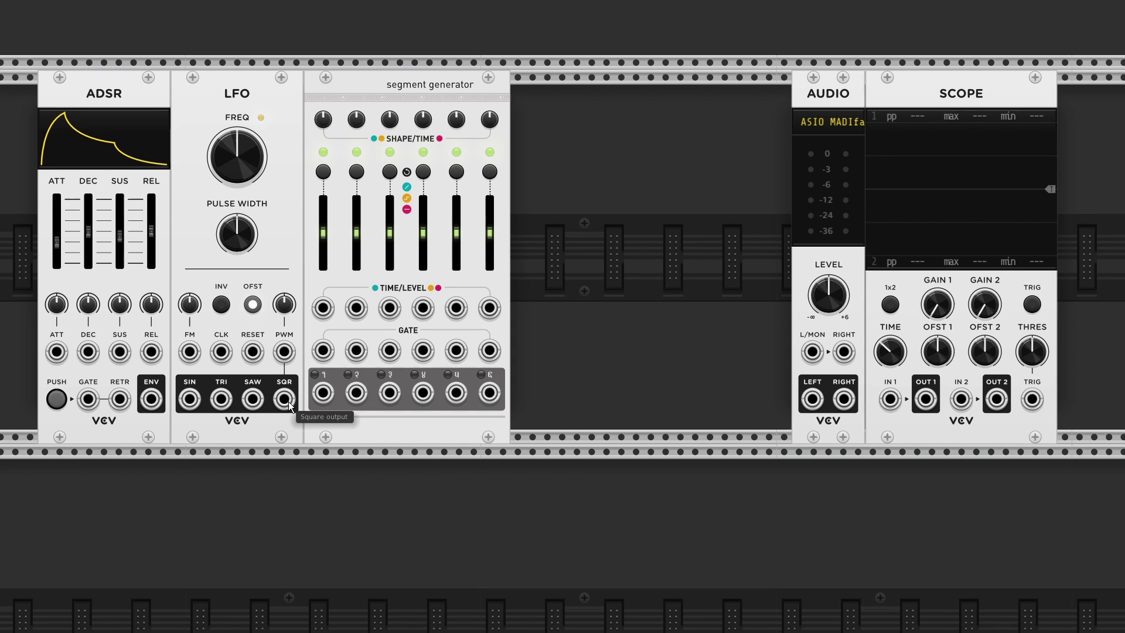
drag(287, 402, 459, 350)
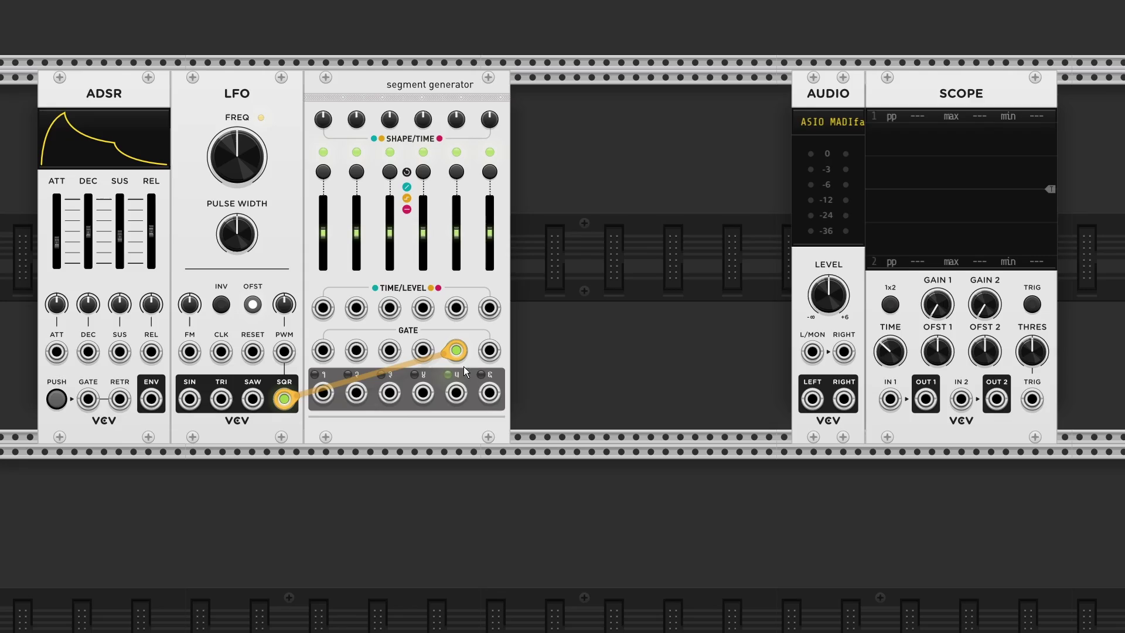
Step: Add VCV VCO and VCF modules between the segment generator and the audio module
right_click(516, 410)
text(filter)
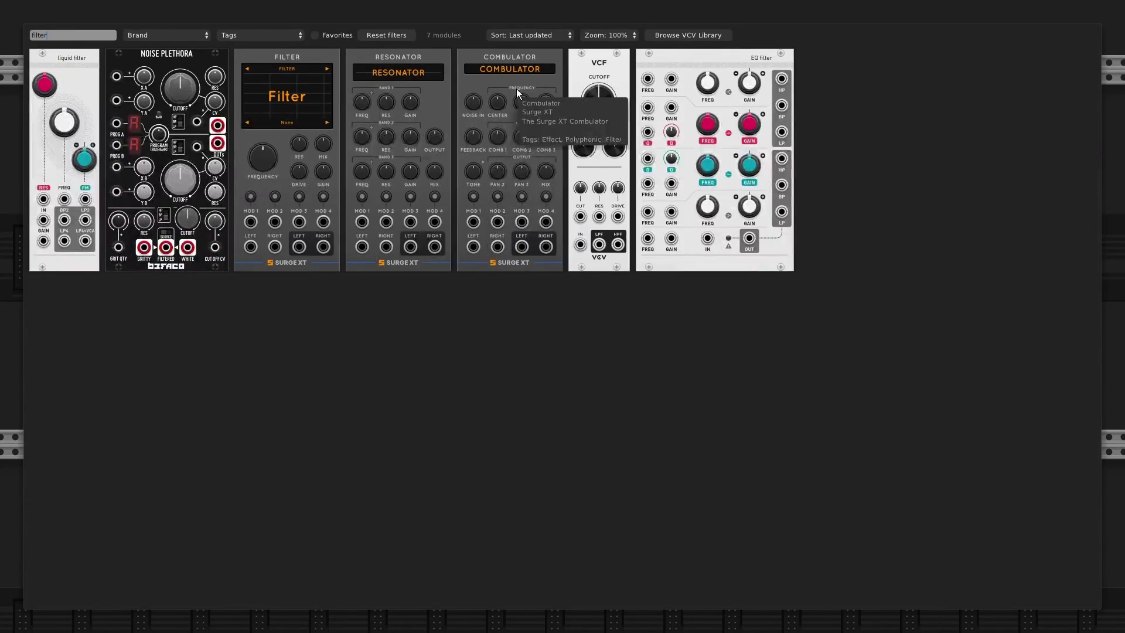
key(Escape)
key(Return)
text(vco)
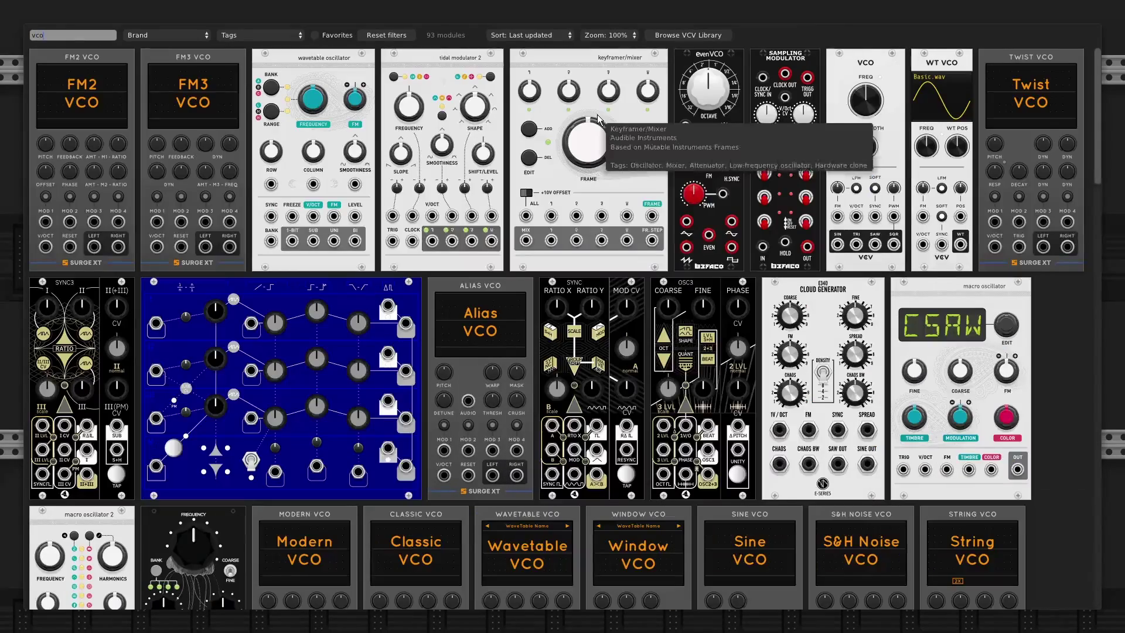
click(839, 179)
Step: Patch the VCO saw output into the VCF input and the VCF low-pass output into the audio module's L/MON input
drag(593, 398, 663, 398)
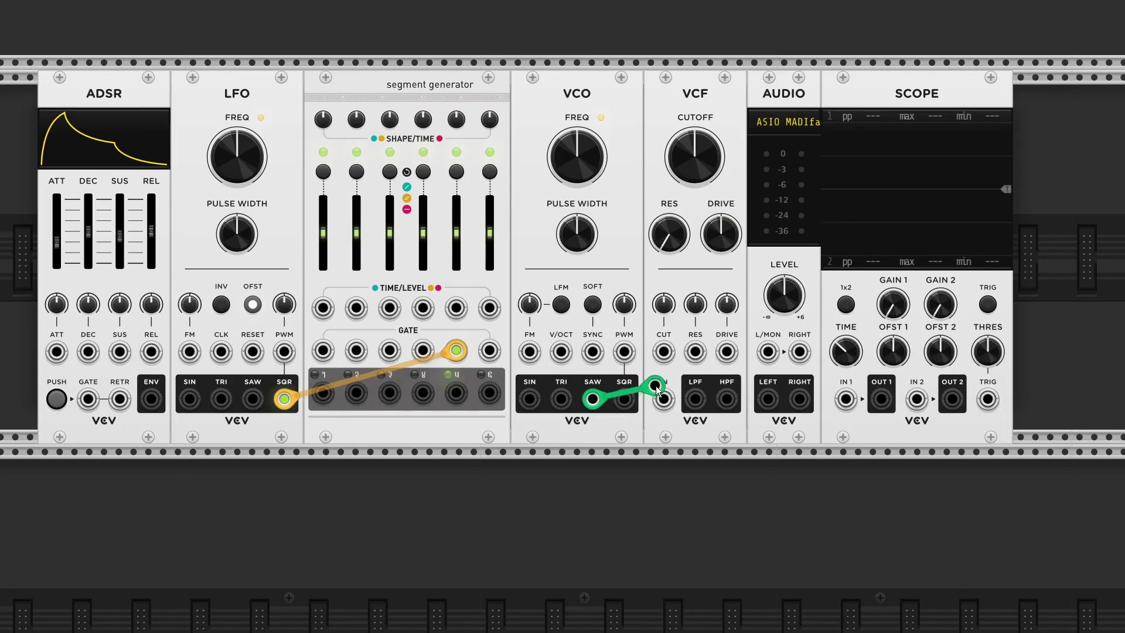
drag(695, 398, 768, 352)
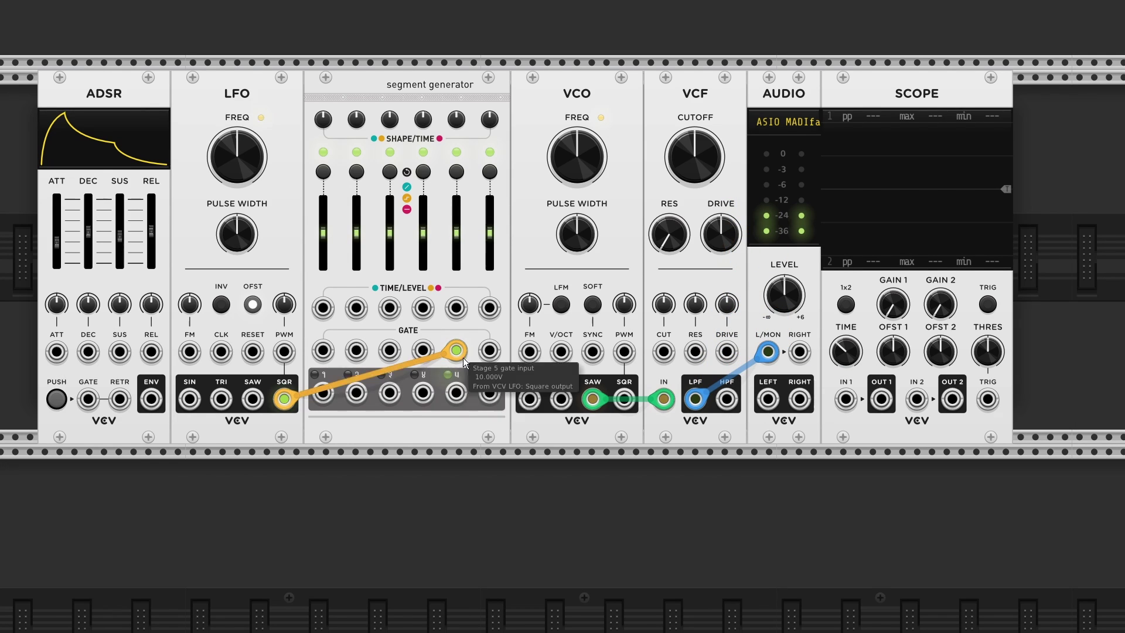
Step: Patch the stage 5 envelope output to the VCF cutoff input with positive modulation, and also to scope input 1
drag(462, 393, 664, 353)
drag(659, 304, 708, 256)
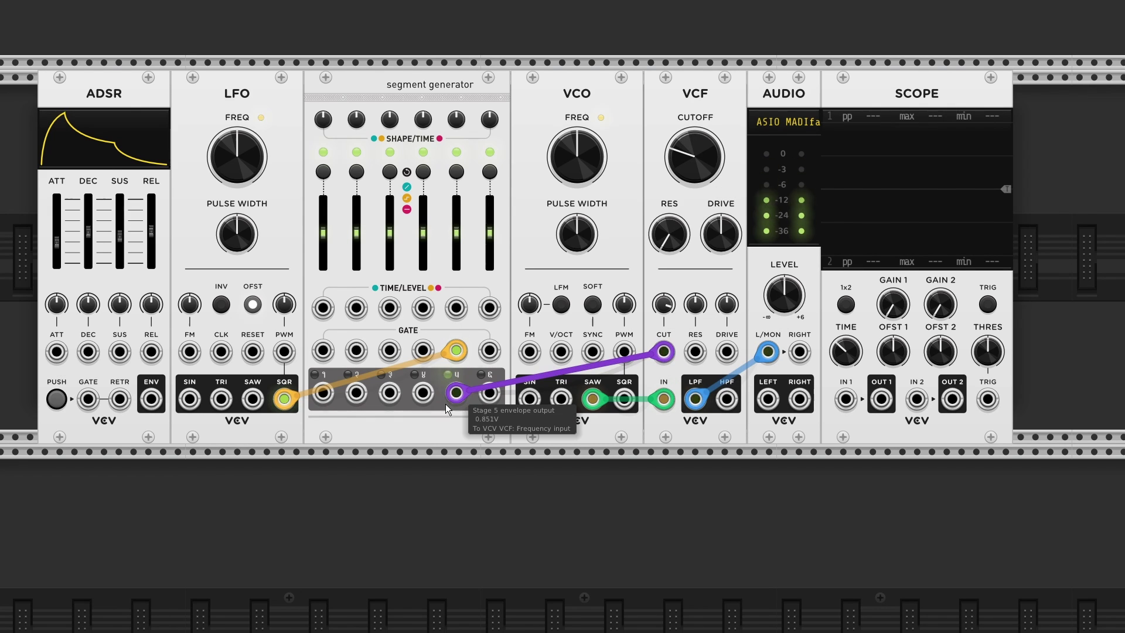
drag(455, 399, 846, 402)
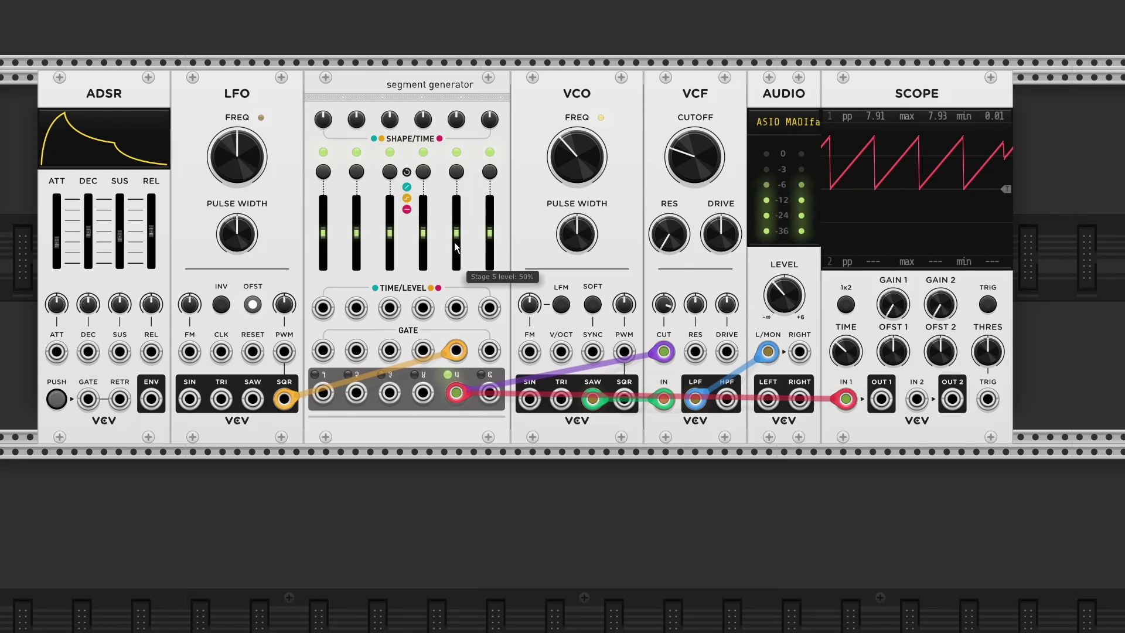
Step: Try several level and shape settings on stage 5, leaving its slider below the middle and its shape knob centred
drag(457, 233, 457, 234)
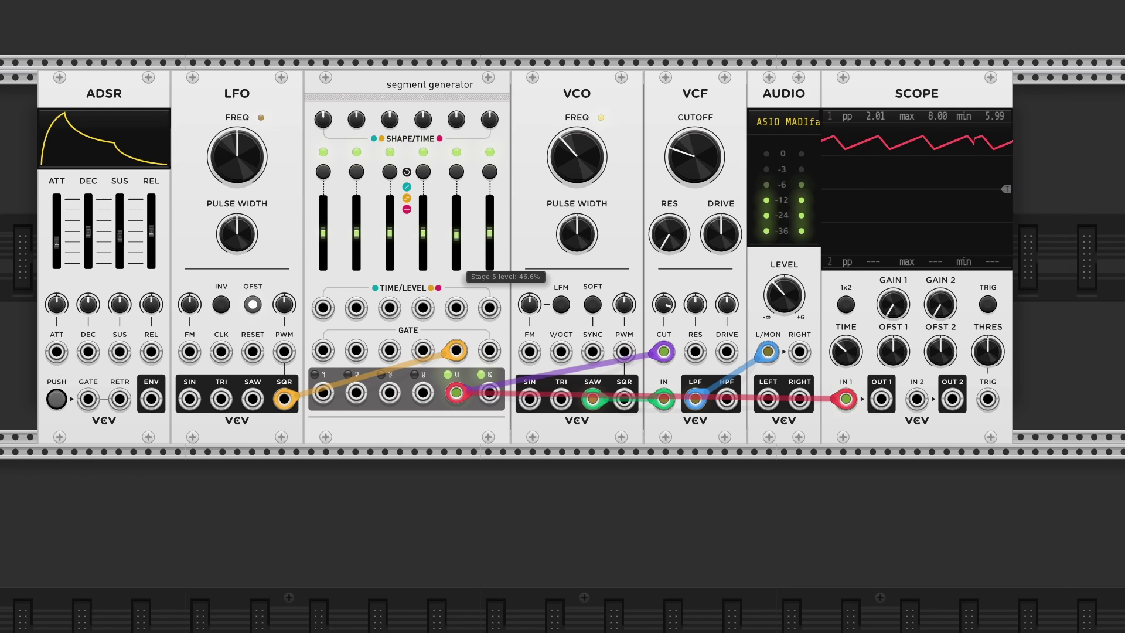
mouse_move(457, 237)
mouse_down()
mouse_move(456, 261)
mouse_move(458, 202)
mouse_move(457, 264)
mouse_move(490, 250)
mouse_move(490, 208)
mouse_move(490, 238)
mouse_up()
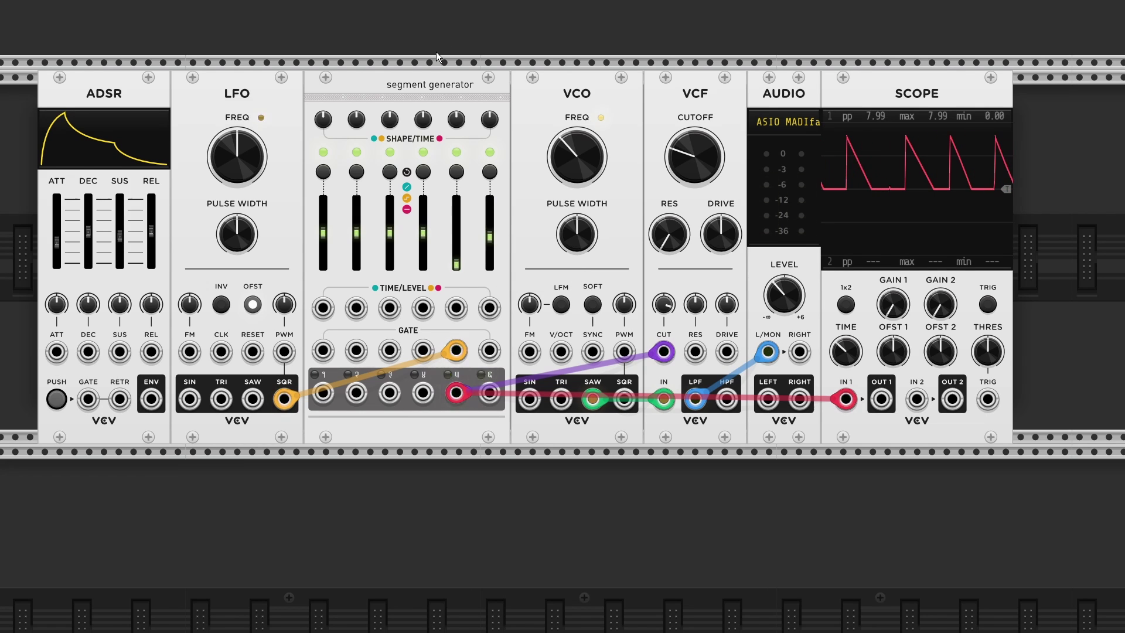
mouse_move(457, 119)
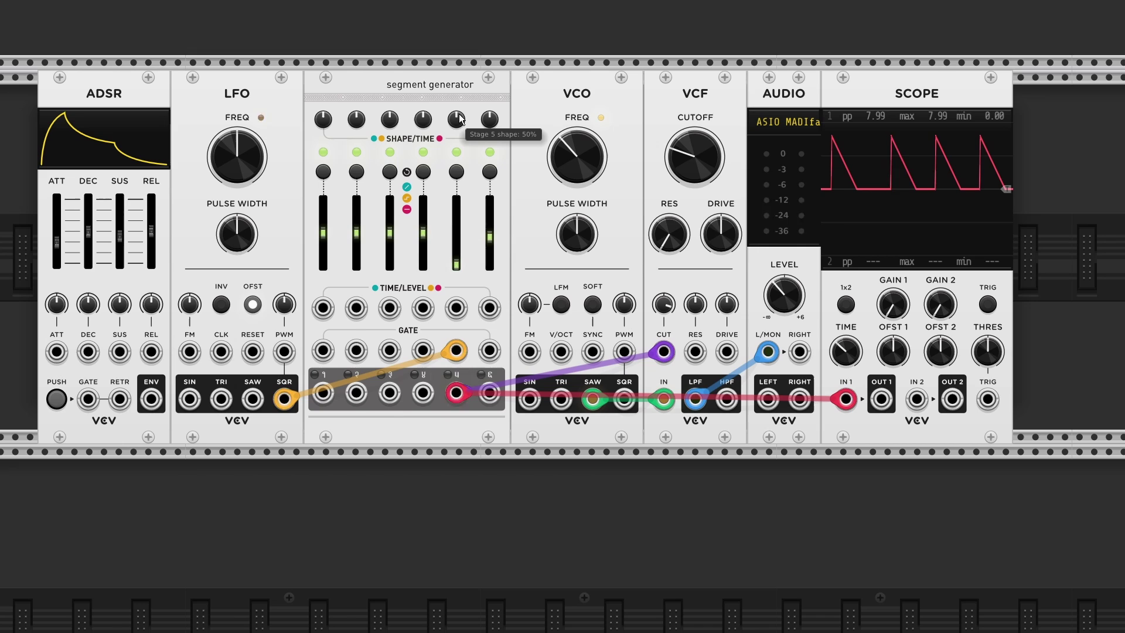
drag(460, 119, 460, 152)
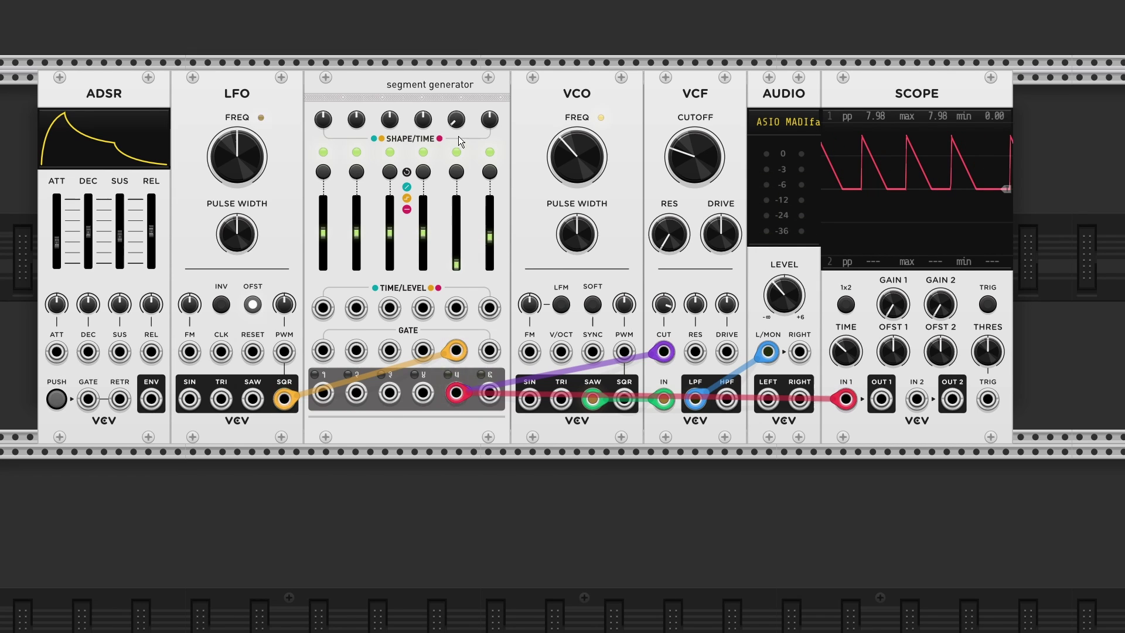
drag(459, 263, 458, 239)
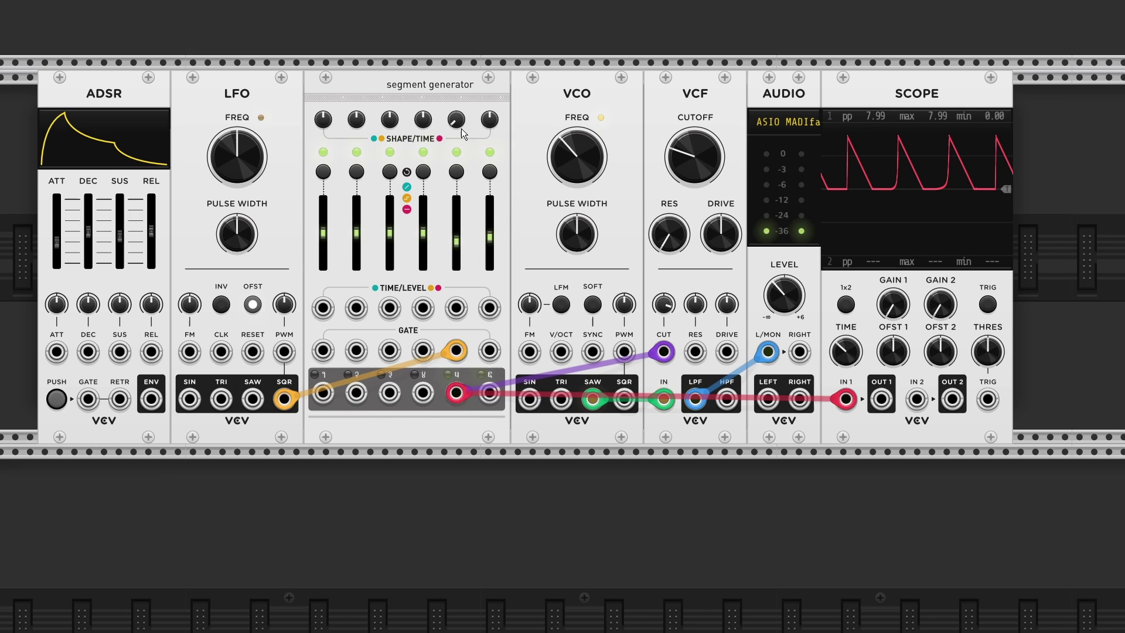
drag(458, 124, 460, 123)
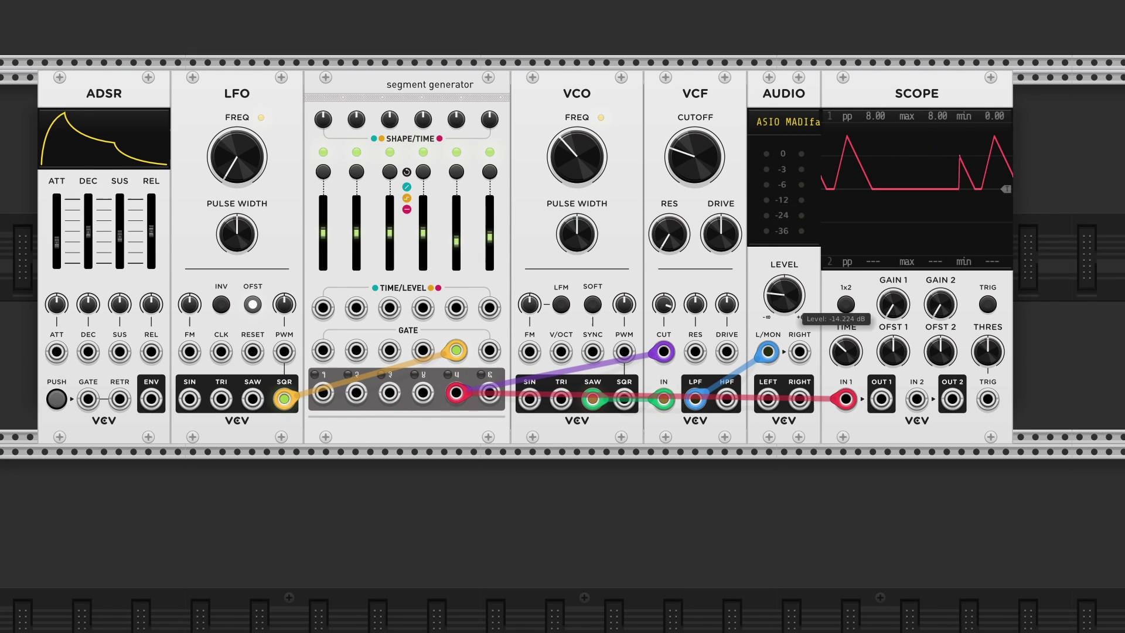
Step: Mute the audio level, patch the LFO square into the stage 1 gate, and move the scope and cutoff cables to stage 1's output
drag(776, 290, 775, 288)
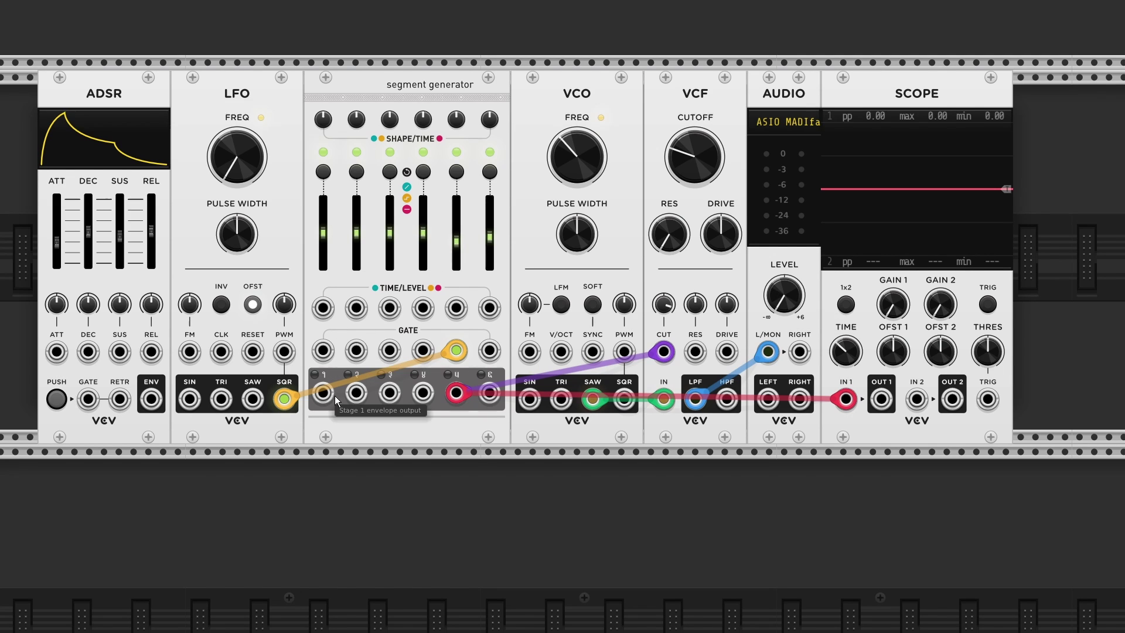
drag(285, 399, 322, 350)
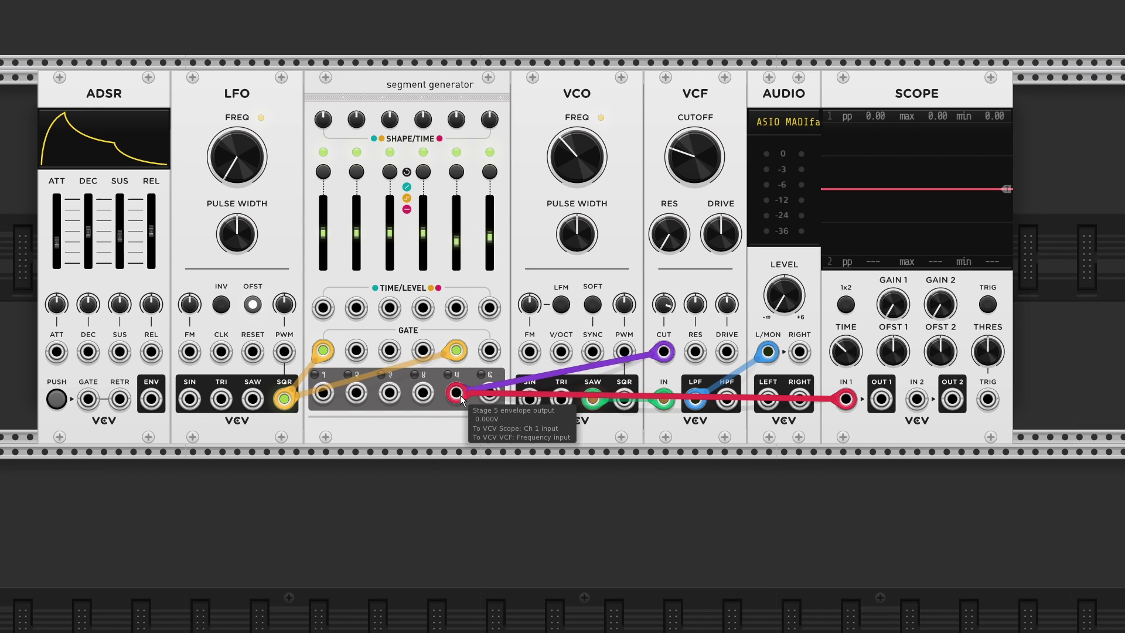
drag(457, 396, 323, 393)
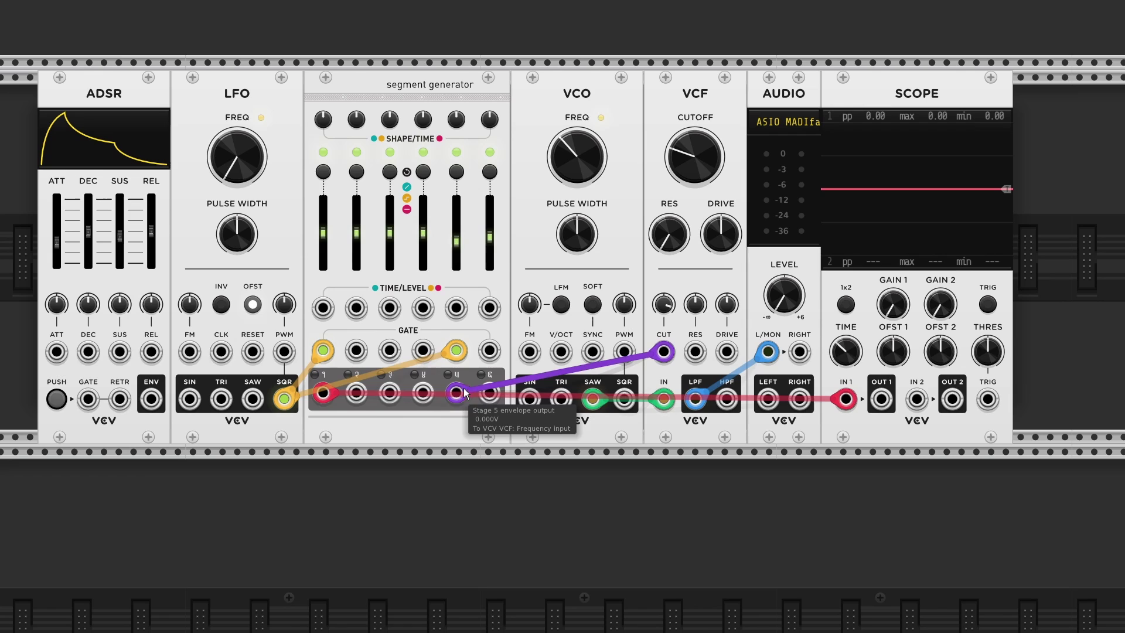
drag(455, 393, 323, 392)
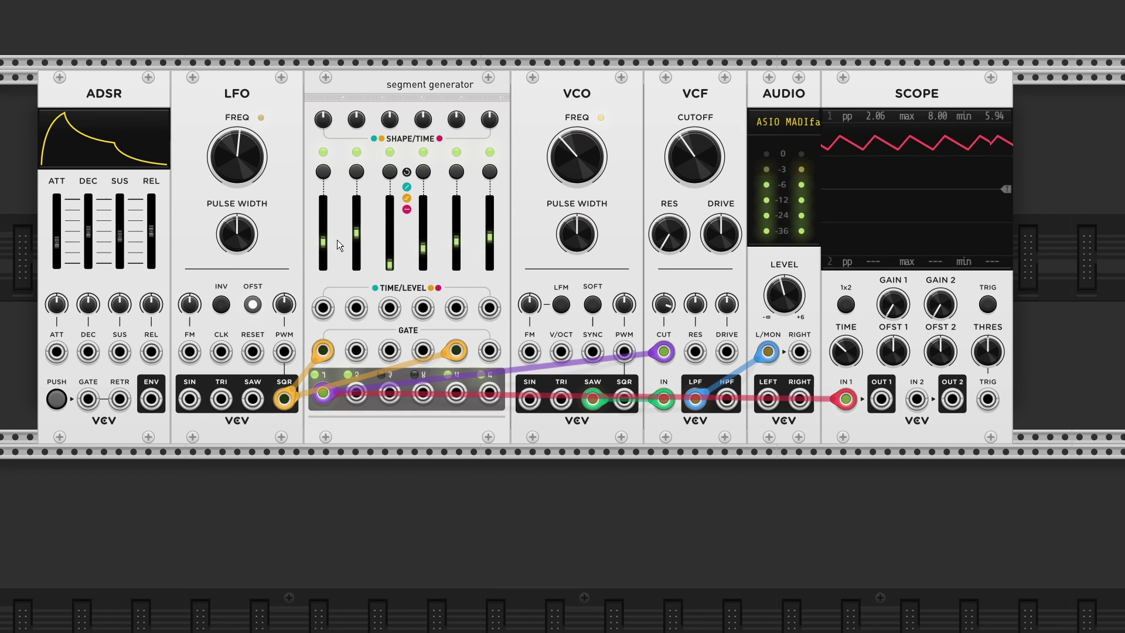
Step: Adjust the sliders of stages 1 to 4, with stage 3's level at 29.6%, and set the LFO frequency to 1.3943 Hz
drag(323, 241, 356, 240)
drag(392, 273, 425, 252)
drag(237, 156, 236, 163)
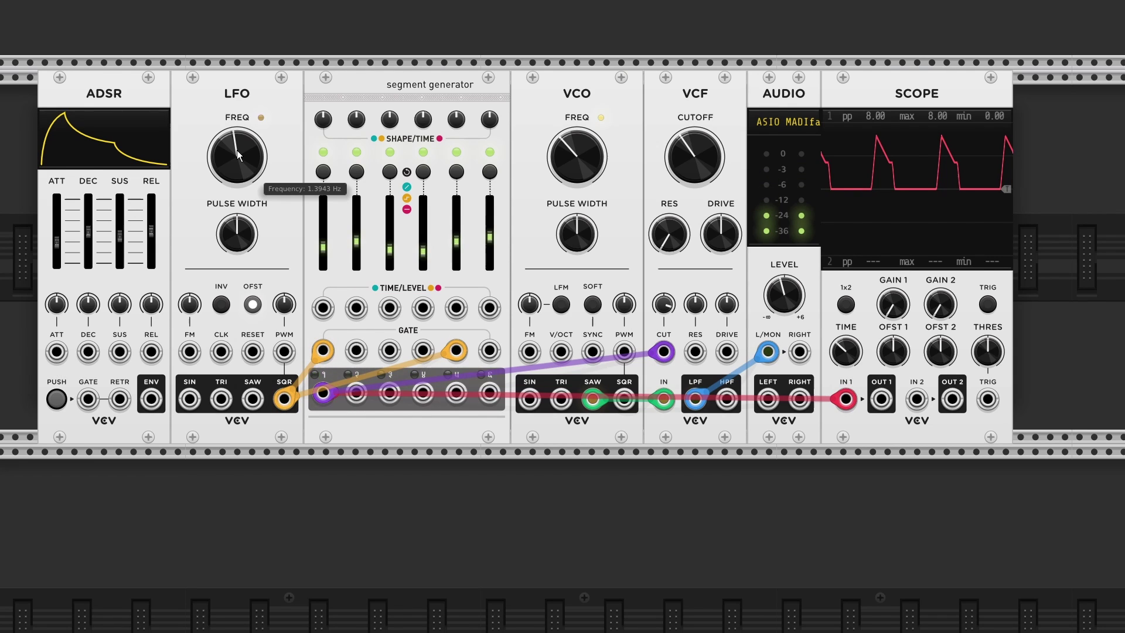
drag(390, 249, 389, 247)
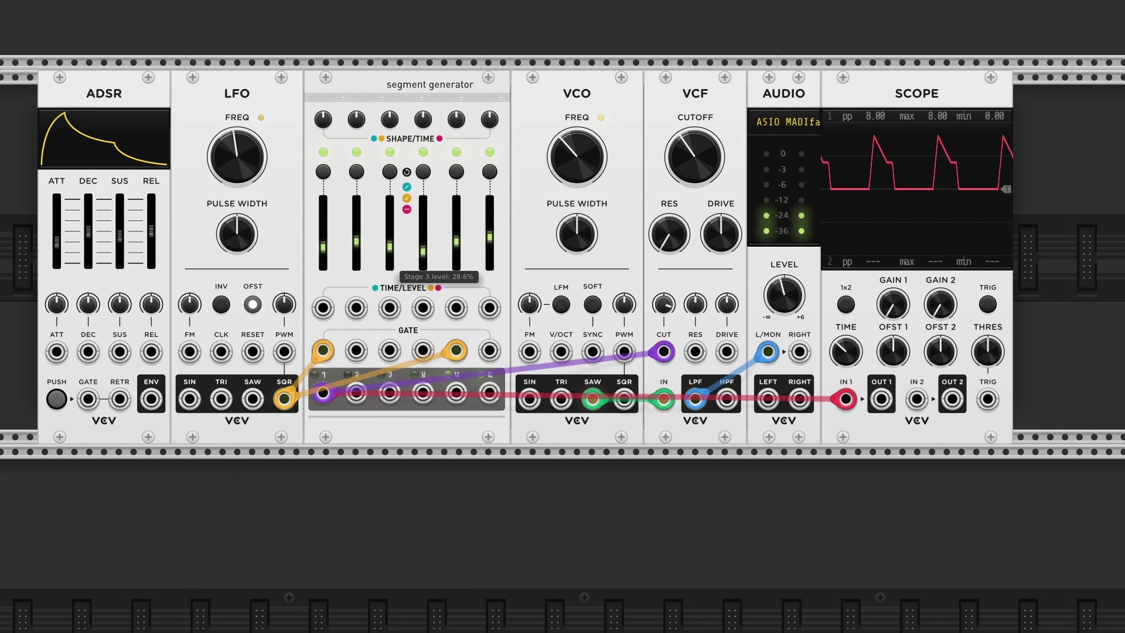
mouse_move(389, 242)
mouse_down()
mouse_move(389, 205)
mouse_move(390, 251)
mouse_up()
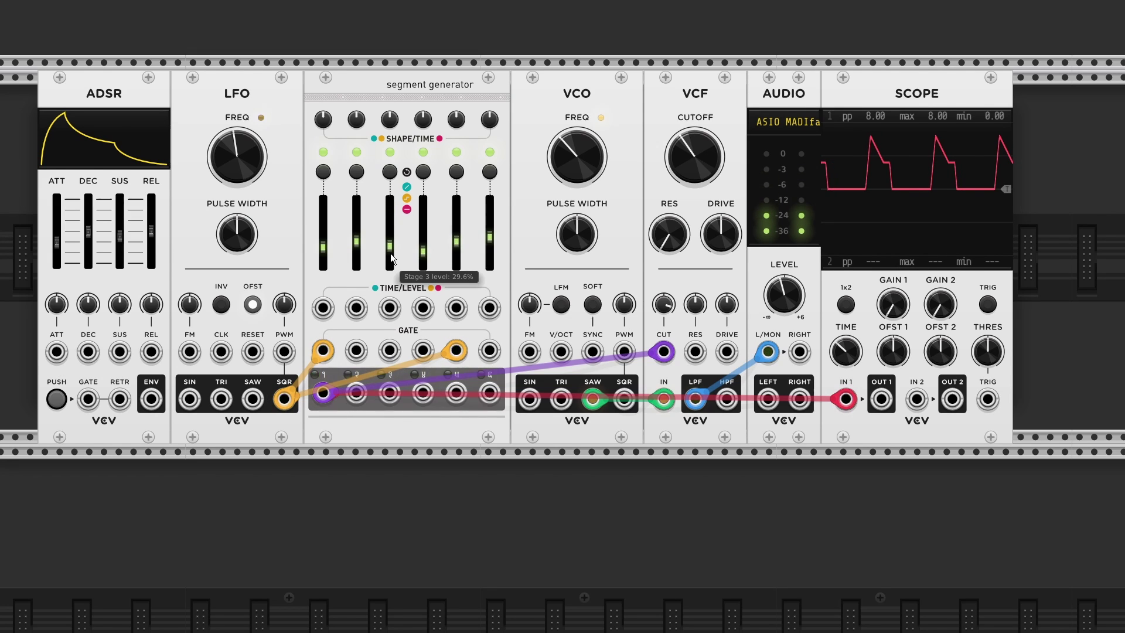
Step: Change stage 3 to the hold type (red light), raise its level slightly, and turn its shape/time knob below centre
click(390, 172)
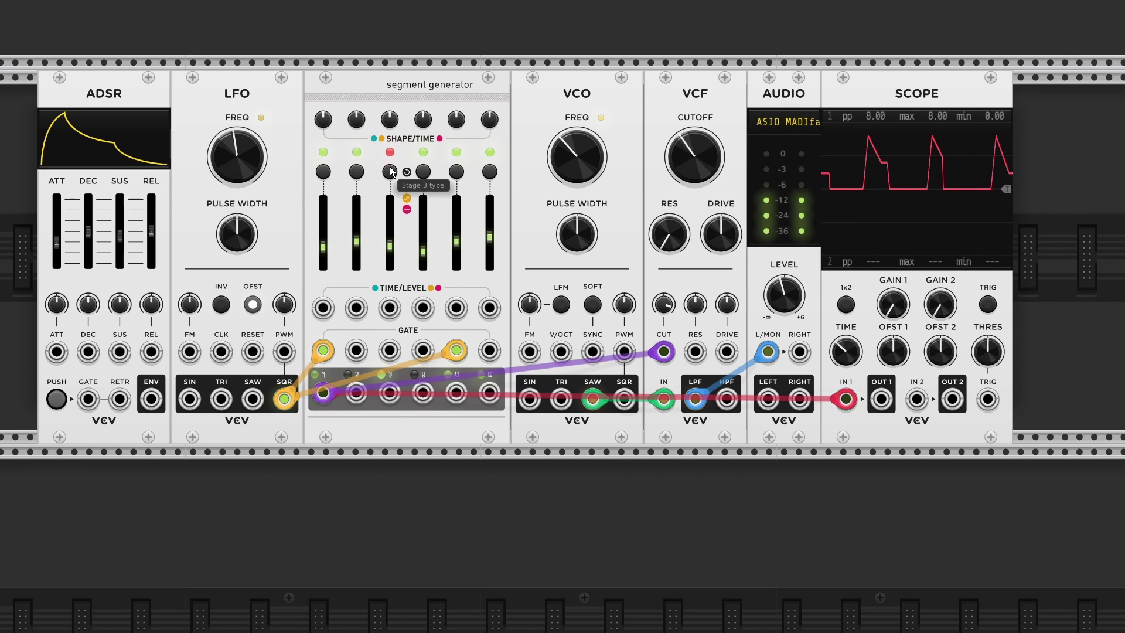
click(392, 171)
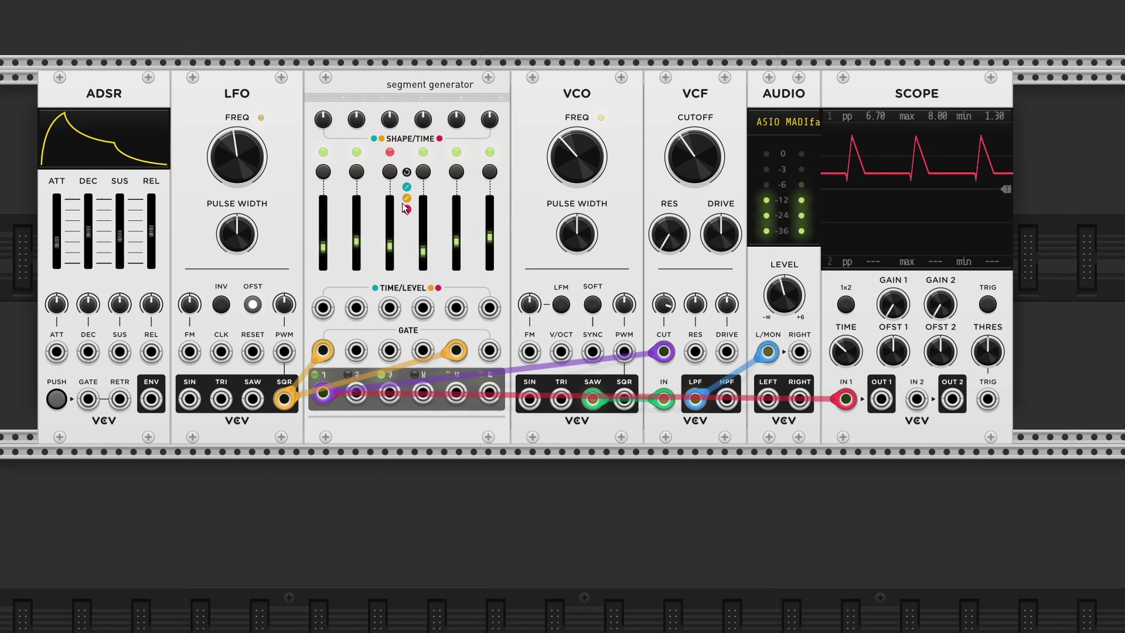
drag(389, 243, 390, 201)
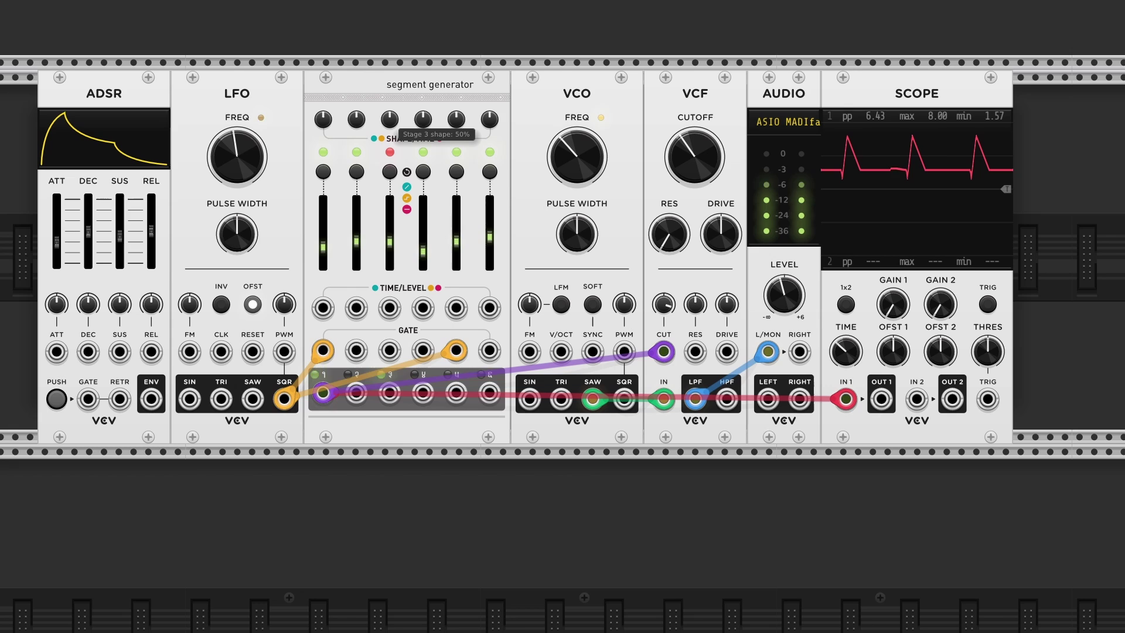
mouse_move(390, 120)
mouse_down()
mouse_move(389, 143)
mouse_move(390, 101)
mouse_move(389, 127)
mouse_up()
Step: Turn the audio output level and the LFO frequency down to their minimum
drag(783, 294, 783, 369)
drag(253, 158, 253, 158)
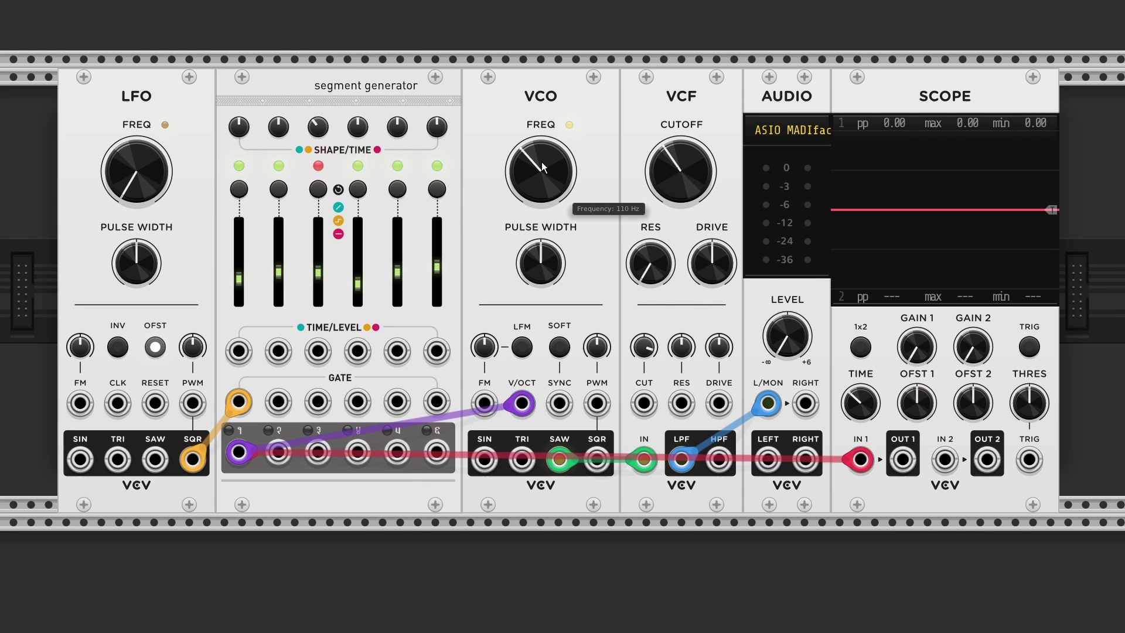
Step: Switch the segment generator's stages to the step type (yellow light) and set low, varied slider levels for a pitch sequence
click(239, 189)
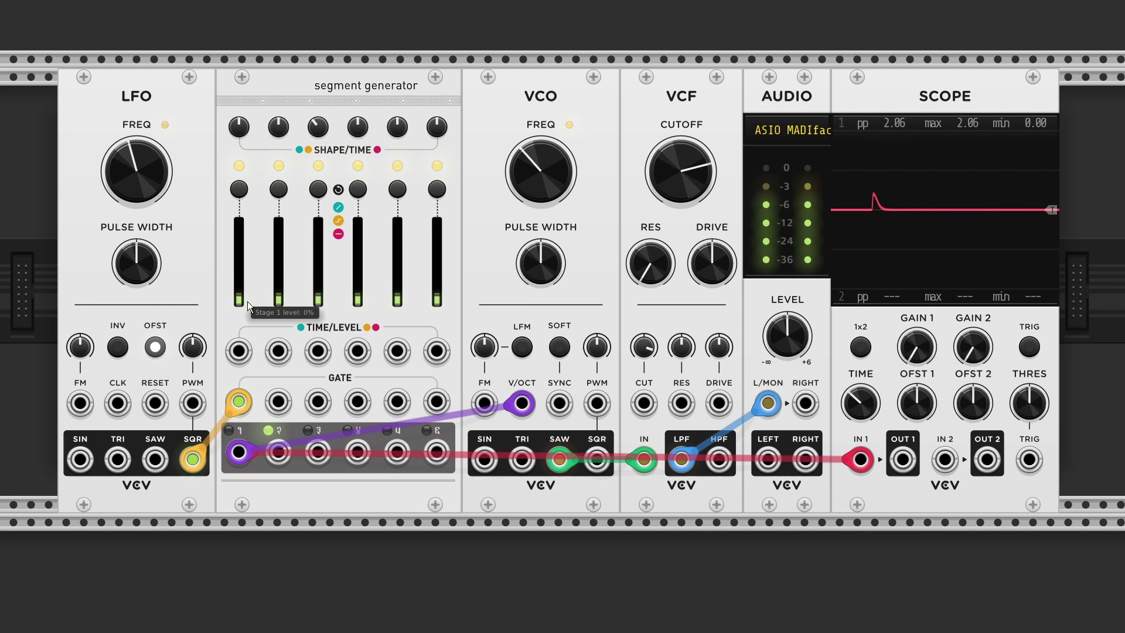
mouse_move(242, 301)
mouse_down()
mouse_move(239, 224)
mouse_move(239, 300)
mouse_move(285, 283)
mouse_move(324, 289)
mouse_up()
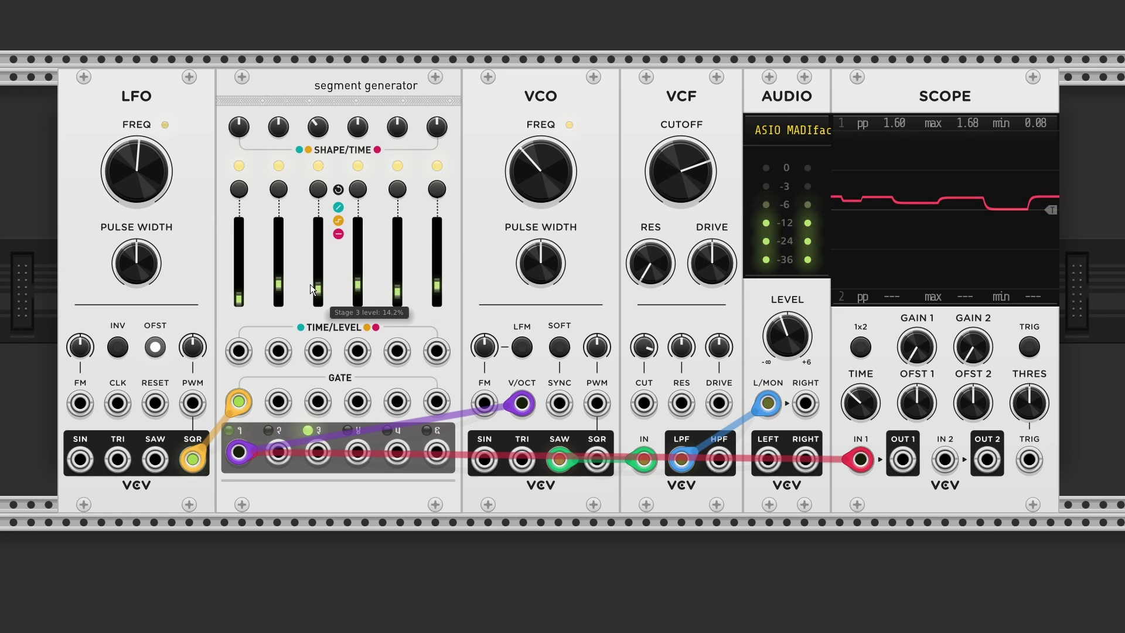
drag(318, 289, 318, 286)
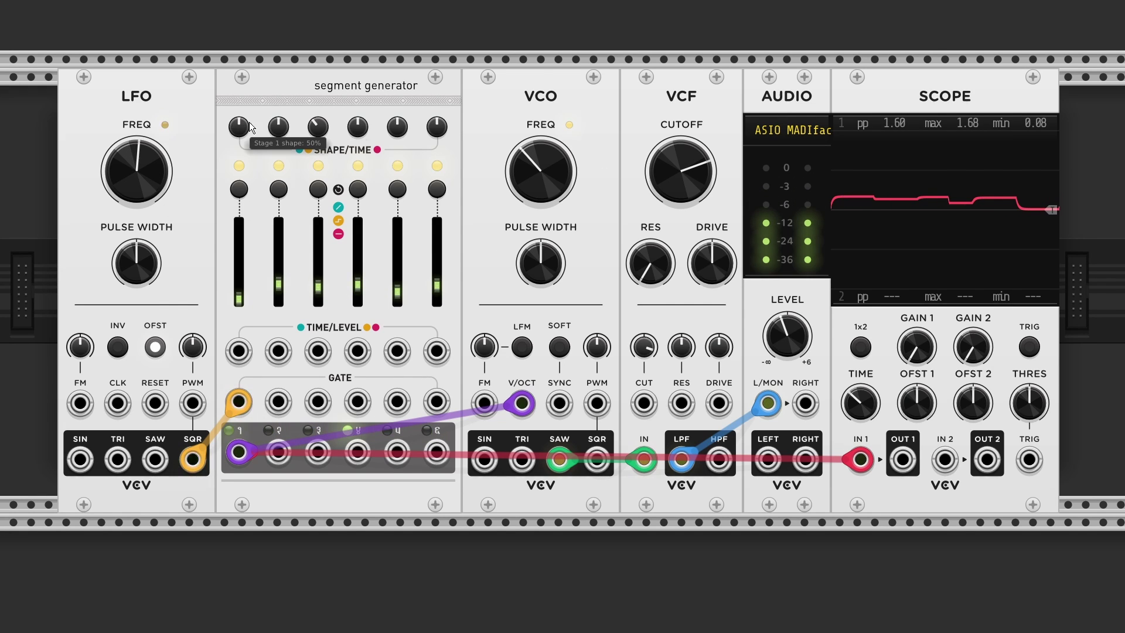
Step: Turn the shape knobs of stages 1, 2, 4 and 5 to minimum and turn stage 6's well above centre for the pitch glides
drag(251, 127, 251, 185)
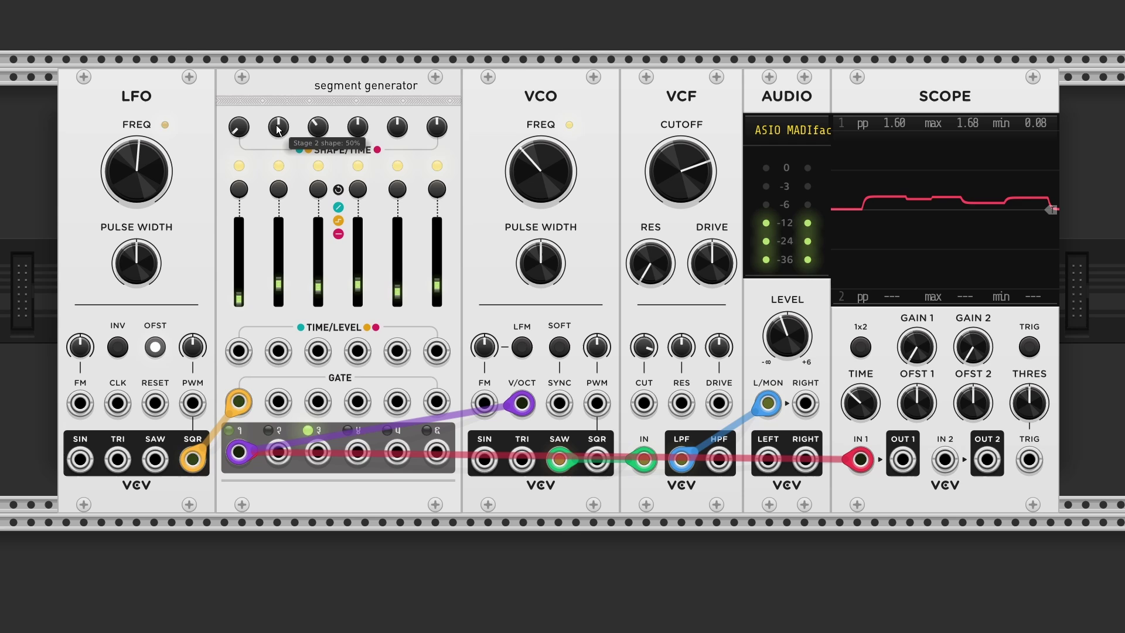
drag(276, 125, 277, 184)
drag(358, 127, 358, 185)
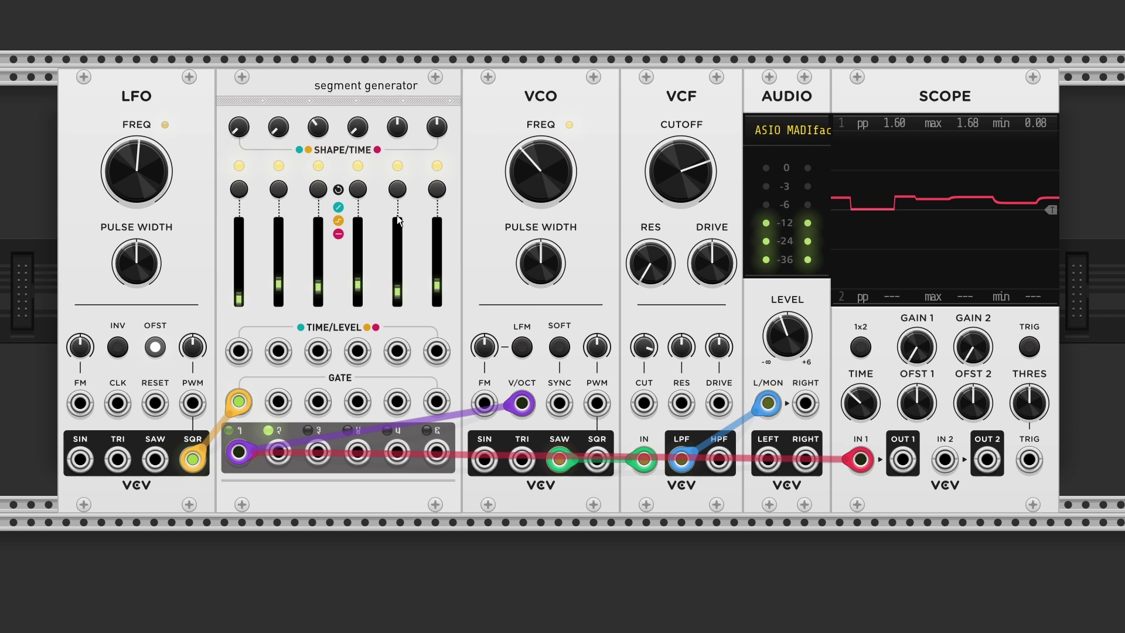
drag(397, 126, 437, 83)
drag(436, 285, 437, 283)
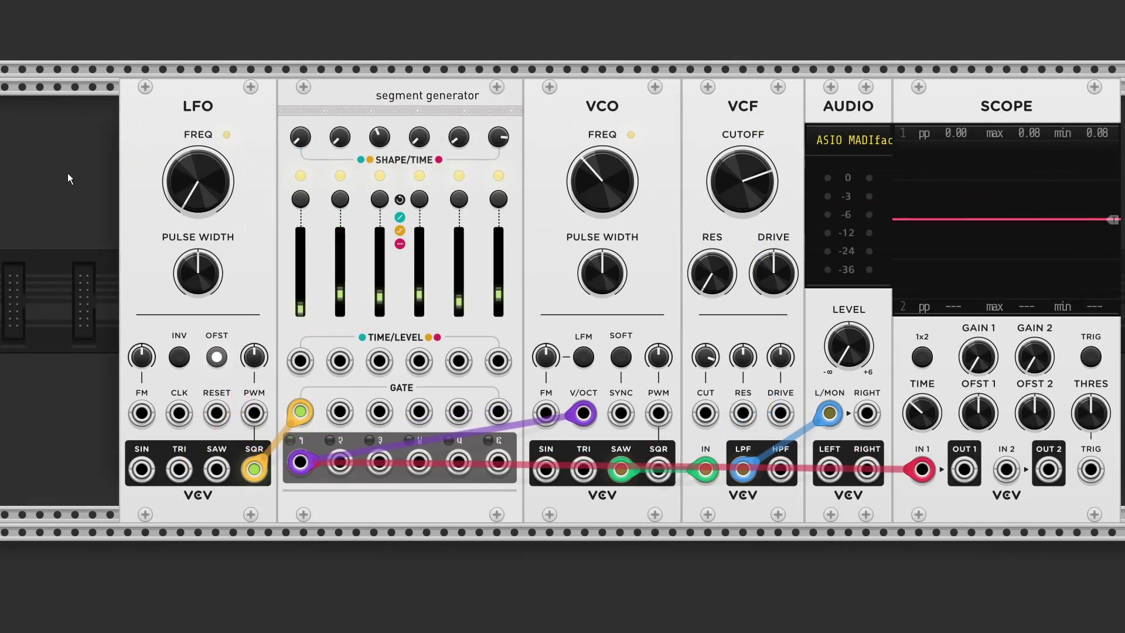
Step: Add a second VCO beside the LFO and patch its sine output to the stage 1 level input
drag(68, 173, 117, 184)
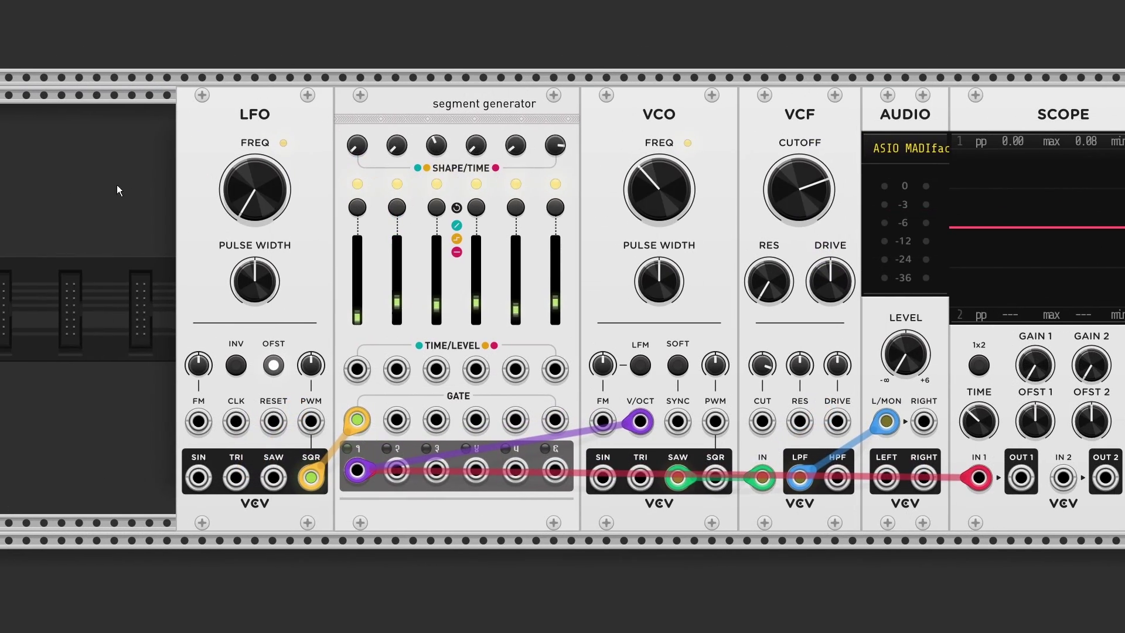
right_click(100, 188)
text(vco)
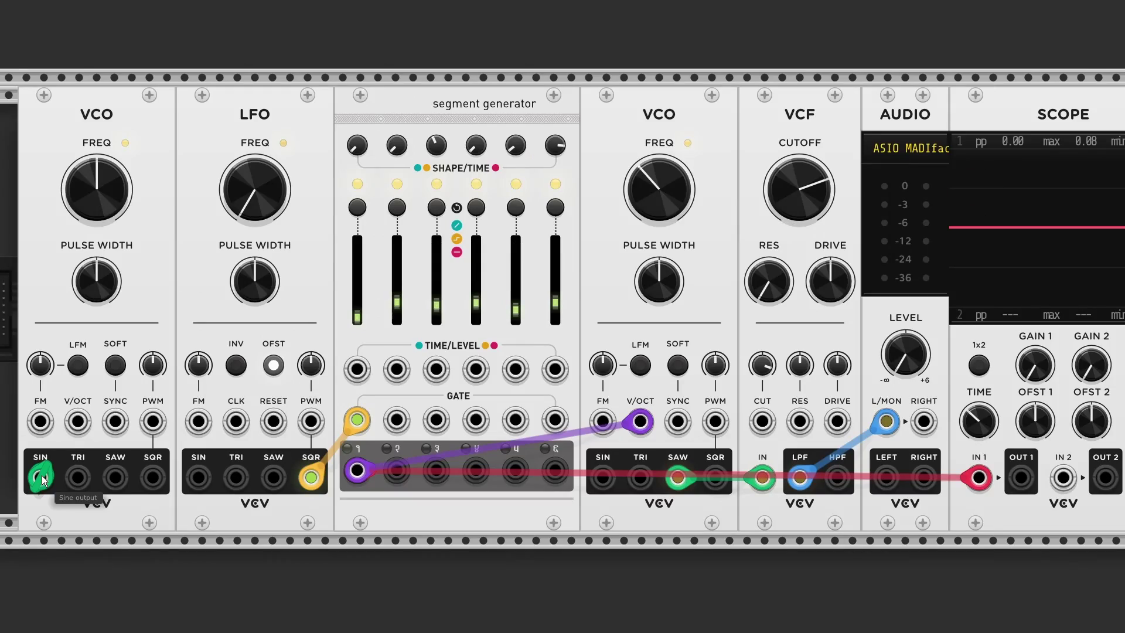
drag(41, 478, 356, 369)
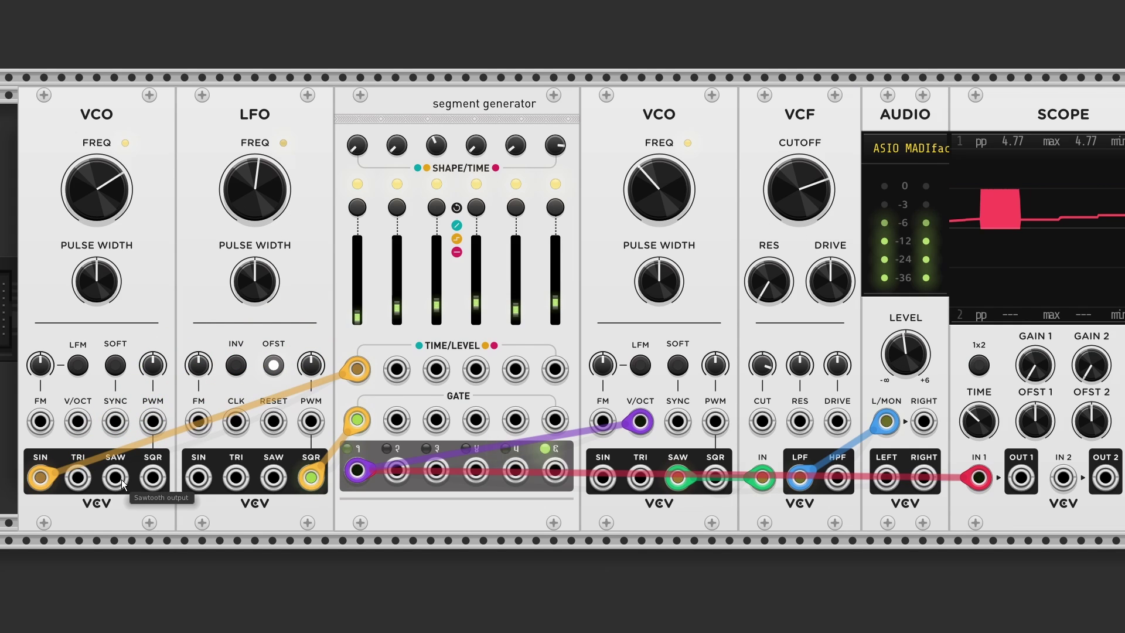
Step: Patch the new VCO's sawtooth output to the stage 6 level input and its square output to stage 5's, lowering its frequency slightly
drag(116, 479, 515, 369)
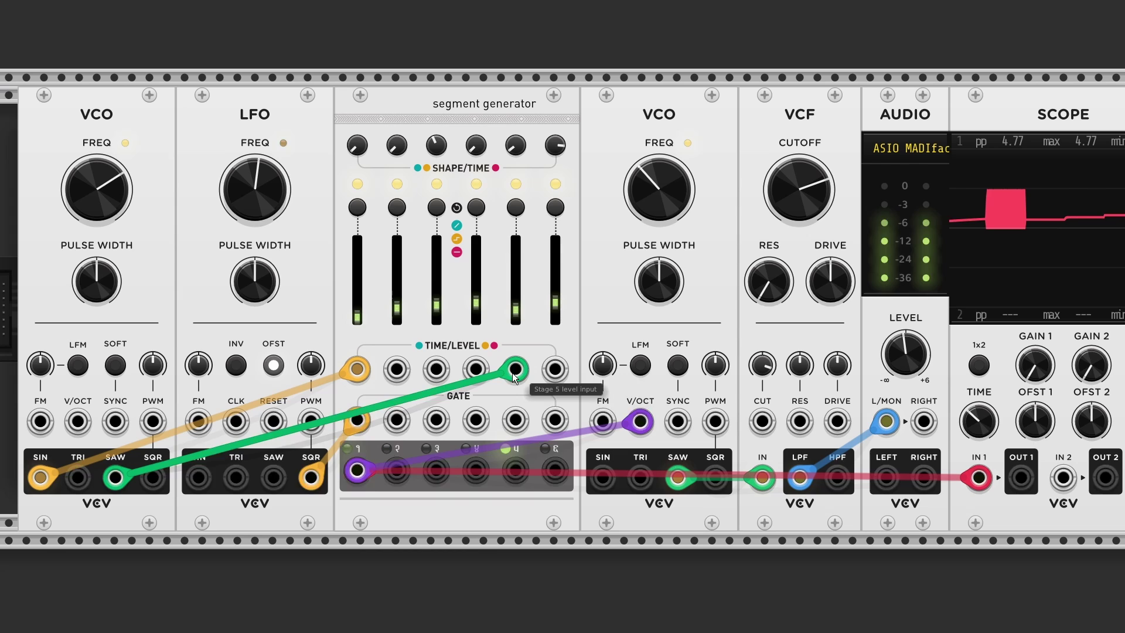
drag(126, 198, 126, 211)
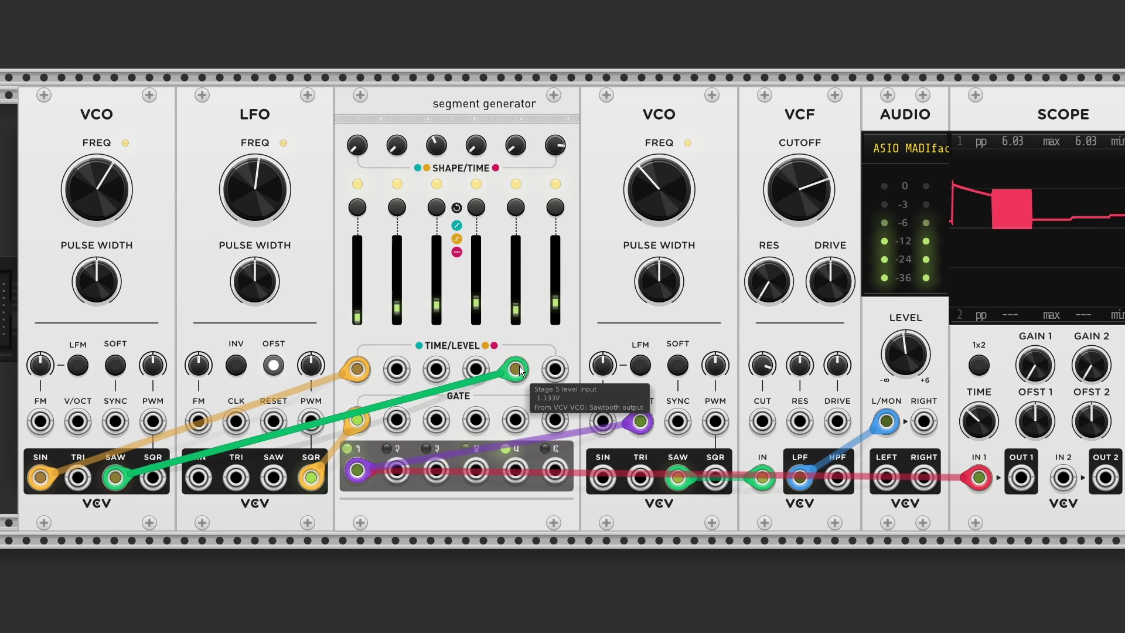
drag(519, 371, 555, 369)
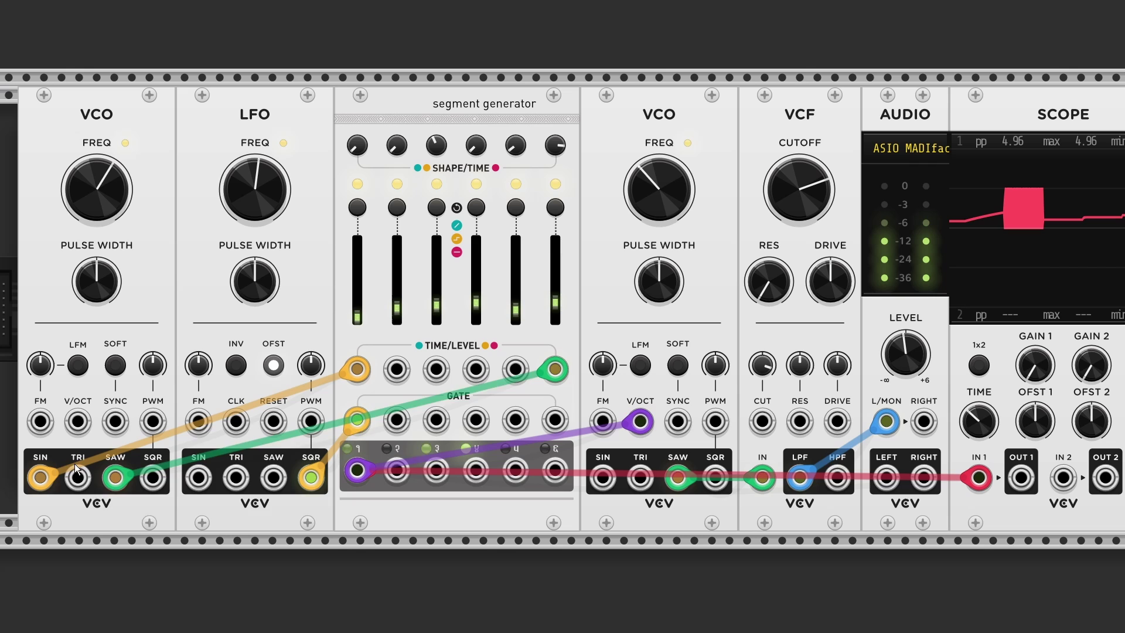
drag(152, 477, 515, 369)
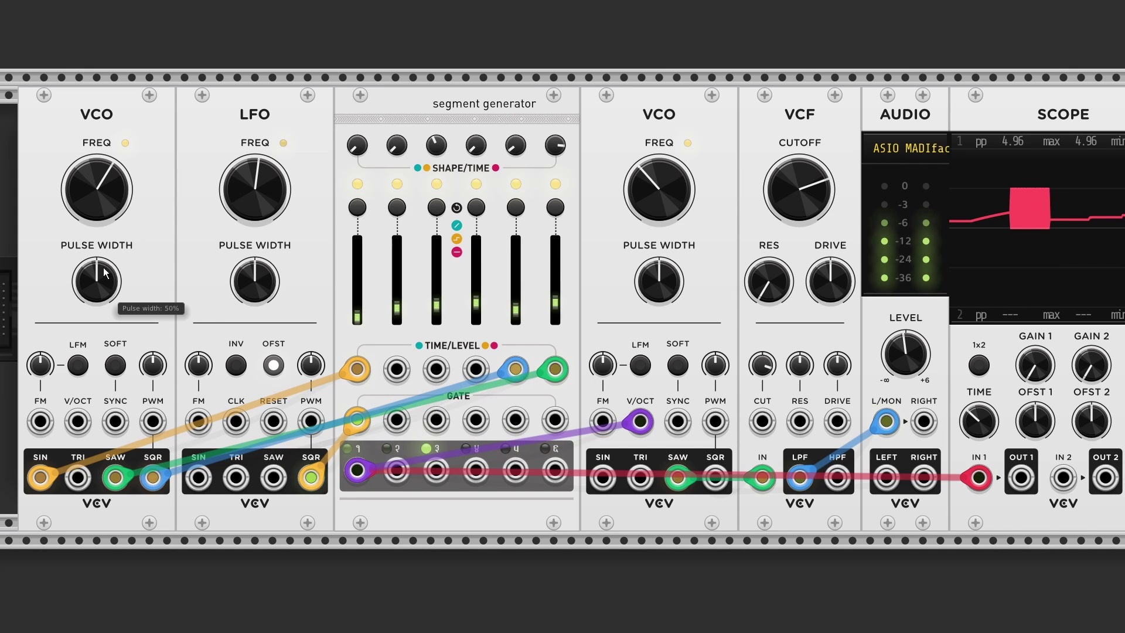
Step: Narrow the new VCO's pulse width, raise the LFO frequency slightly, and sweep the filter cutoff through 3567.1 Hz
drag(113, 277, 113, 287)
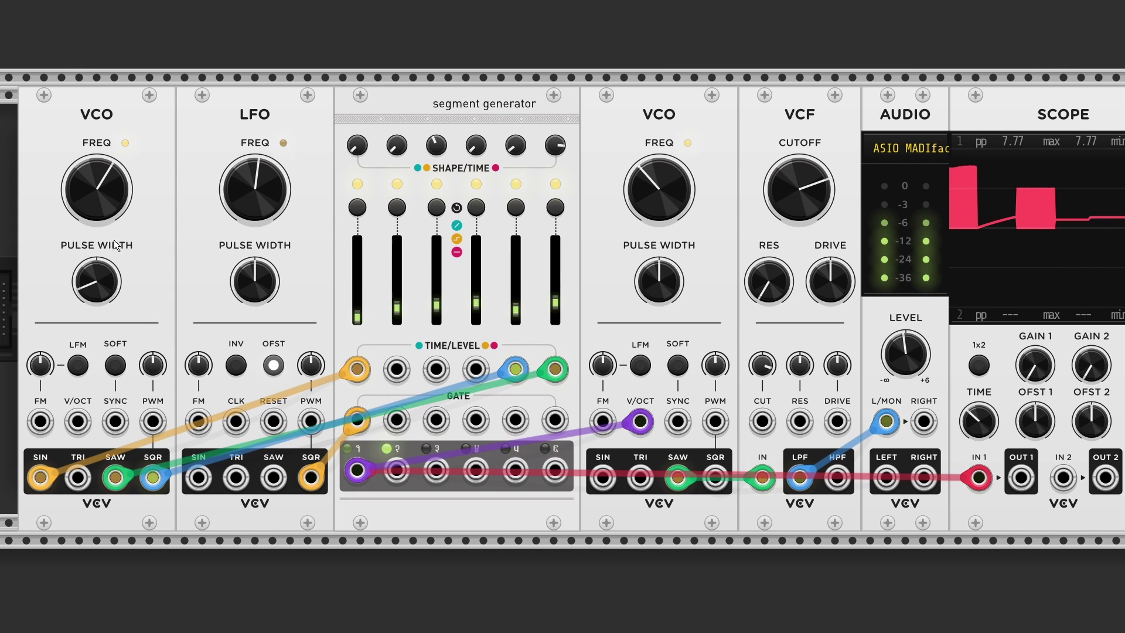
drag(823, 206, 823, 193)
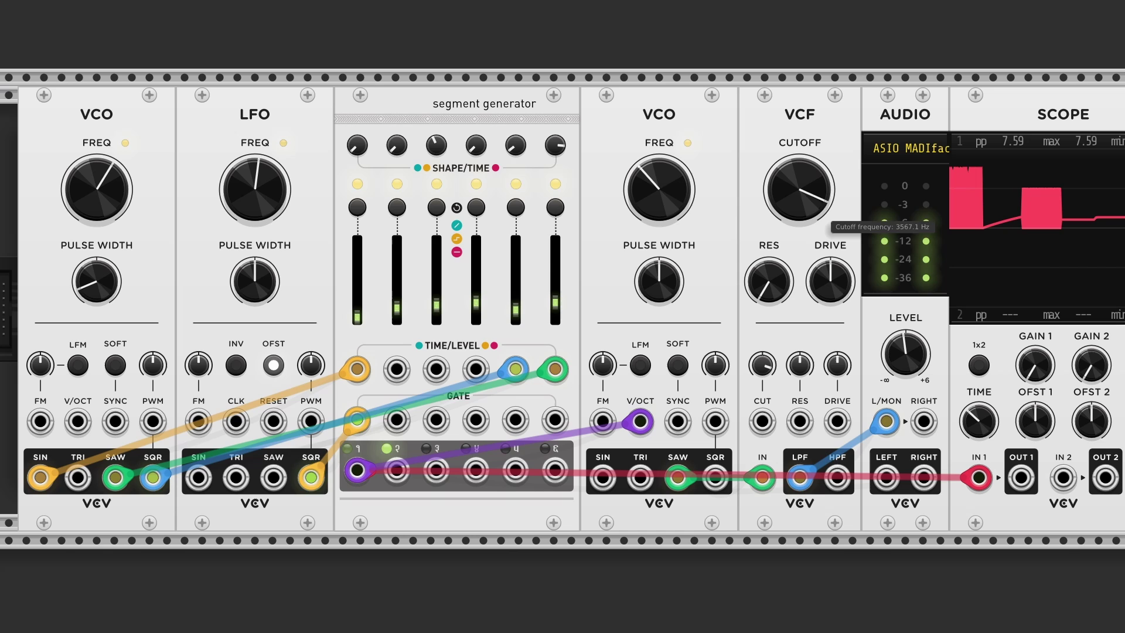
drag(255, 188, 255, 179)
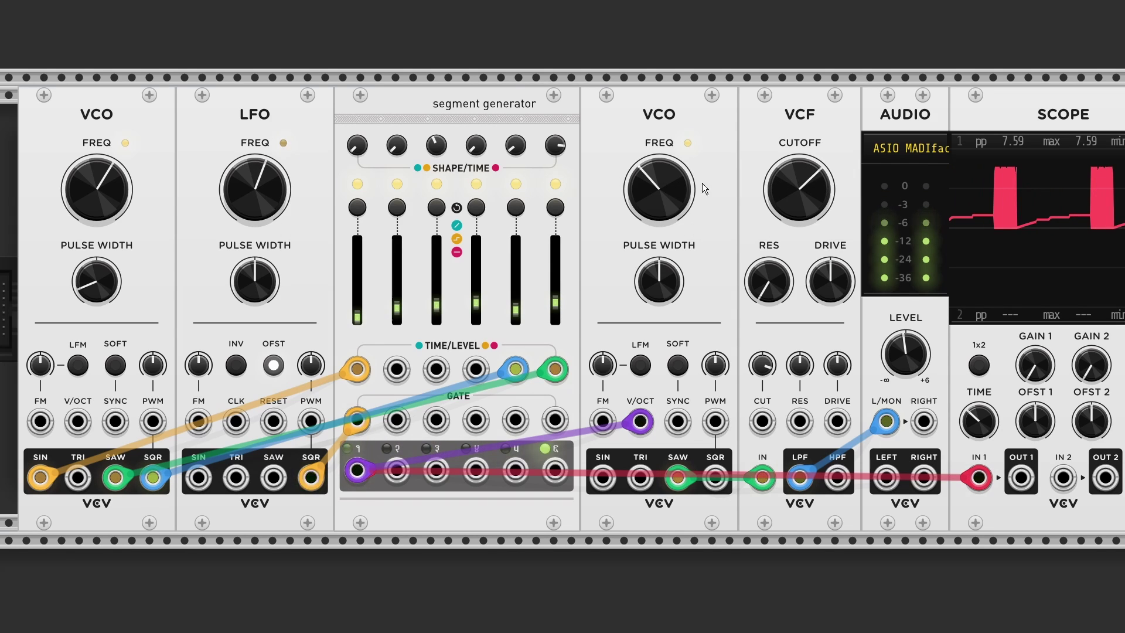
drag(811, 181, 811, 211)
Step: Lower the sounding VCO to 53.06 Hz, open the filter slightly, and vary the modulating VCO's frequency and pulse width
drag(661, 189, 661, 257)
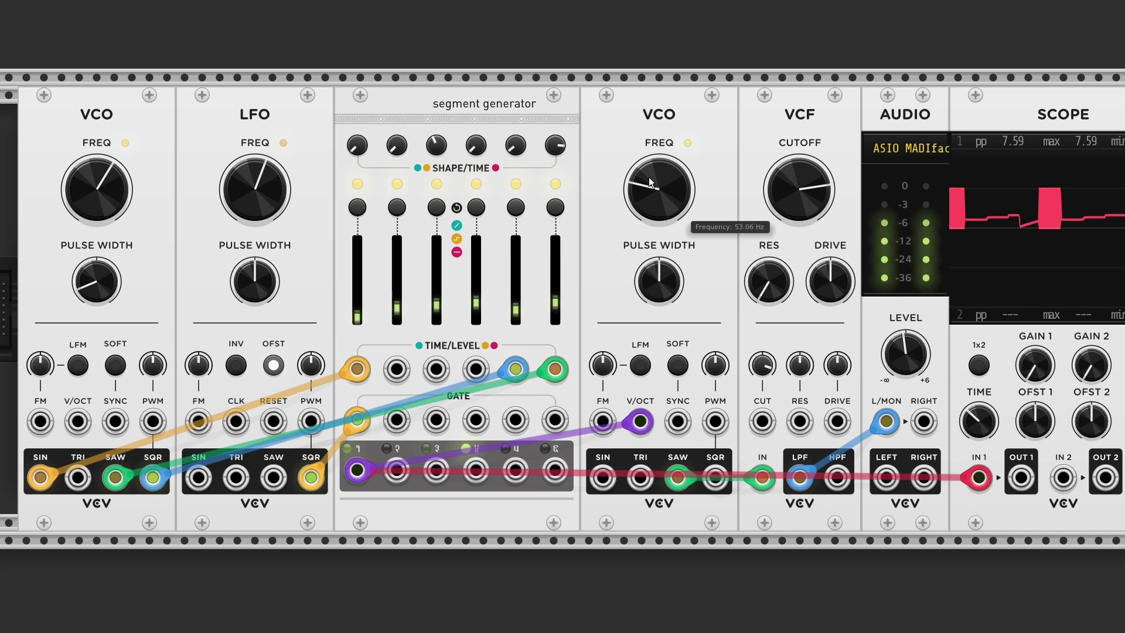
drag(780, 186, 780, 164)
drag(109, 176, 108, 223)
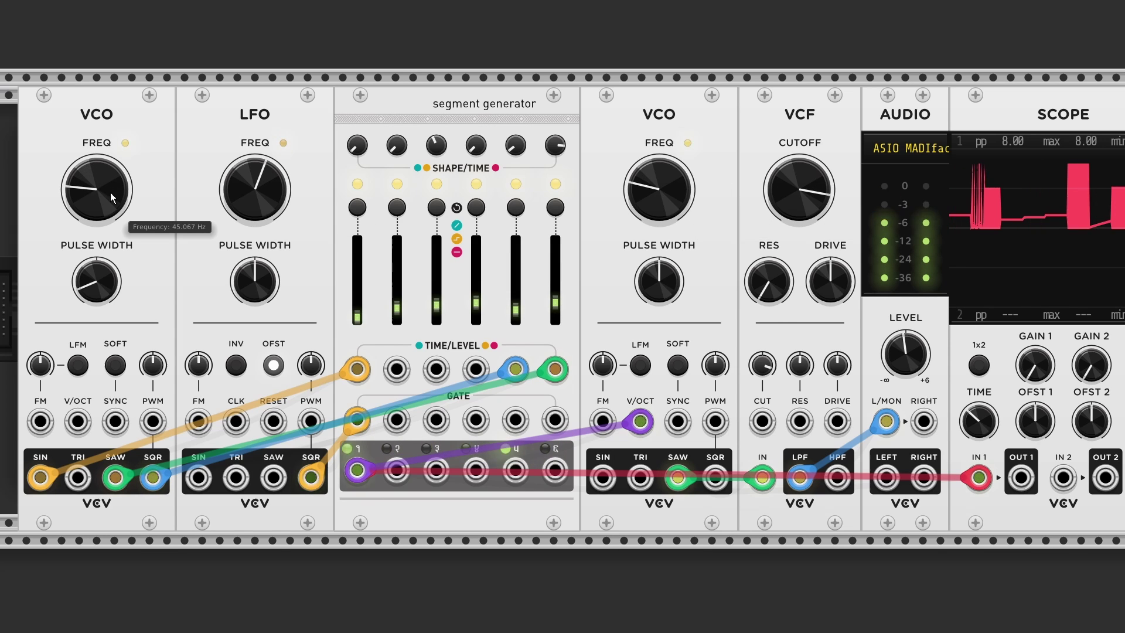
drag(97, 282, 95, 202)
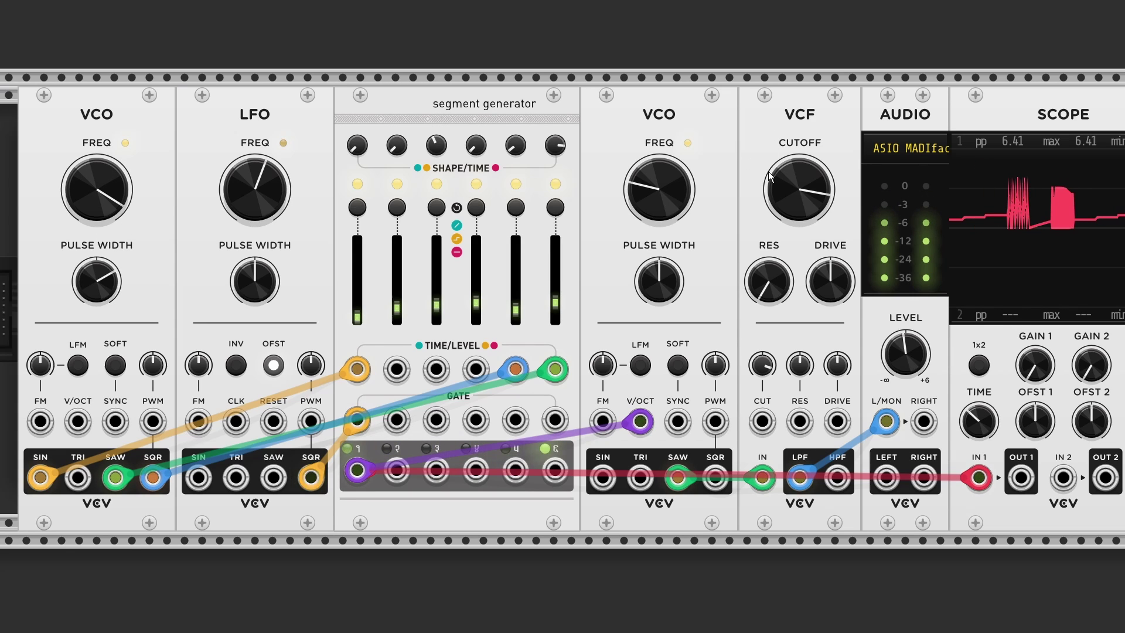
Step: Turn the filter cutoff and LFO frequency down to minimum, set stage 1 to loop, and bring the cutoff back to just below centre
drag(814, 188, 814, 498)
drag(263, 197, 263, 410)
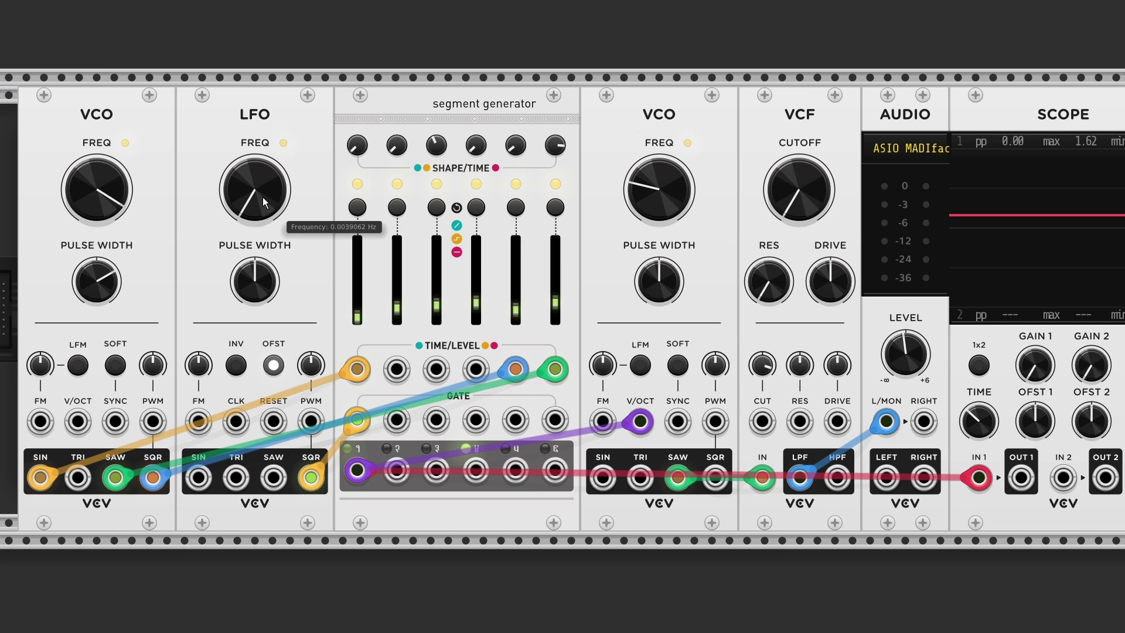
click(354, 213)
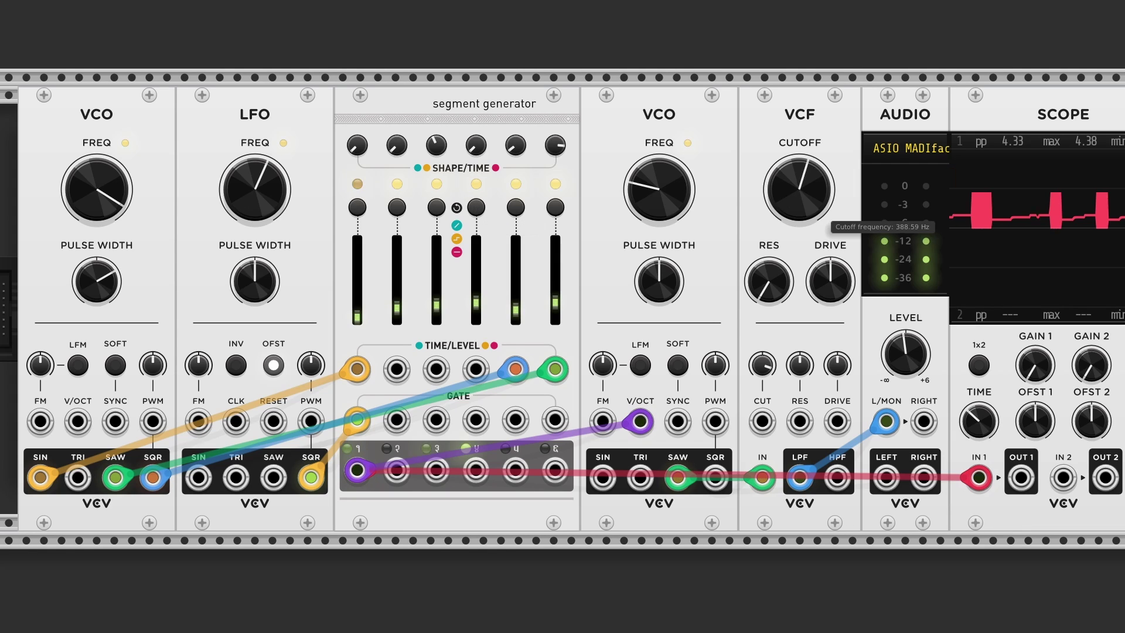
drag(799, 188, 799, 164)
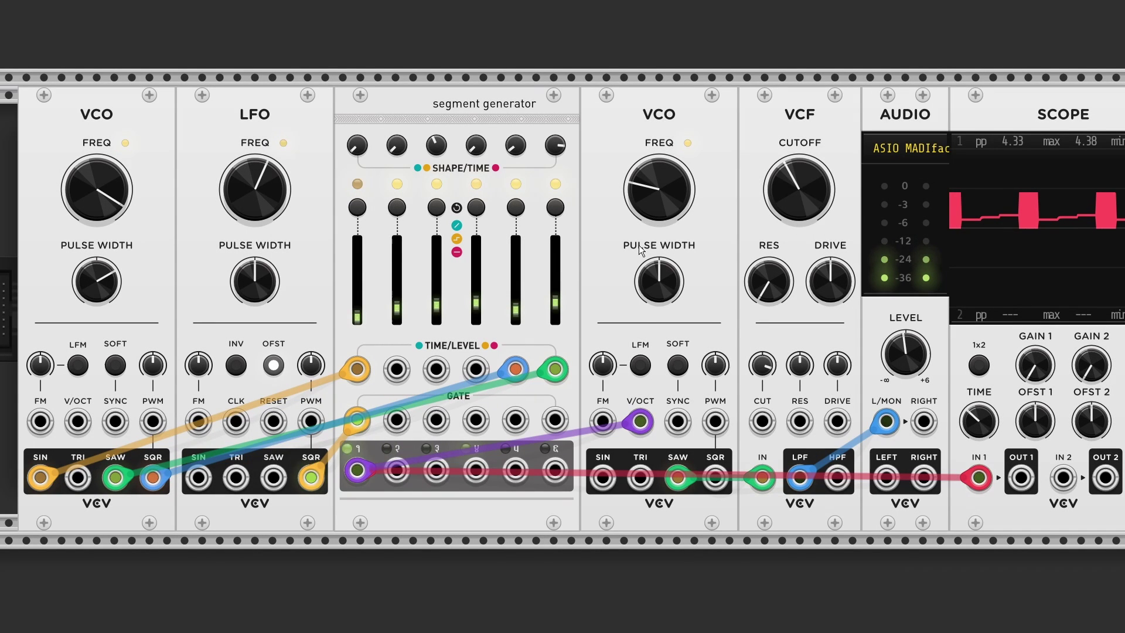
Step: Patch the LFO square output to the stage 5 gate input and switch stages 5 and 6 to the ramp type (green light)
drag(312, 477, 507, 434)
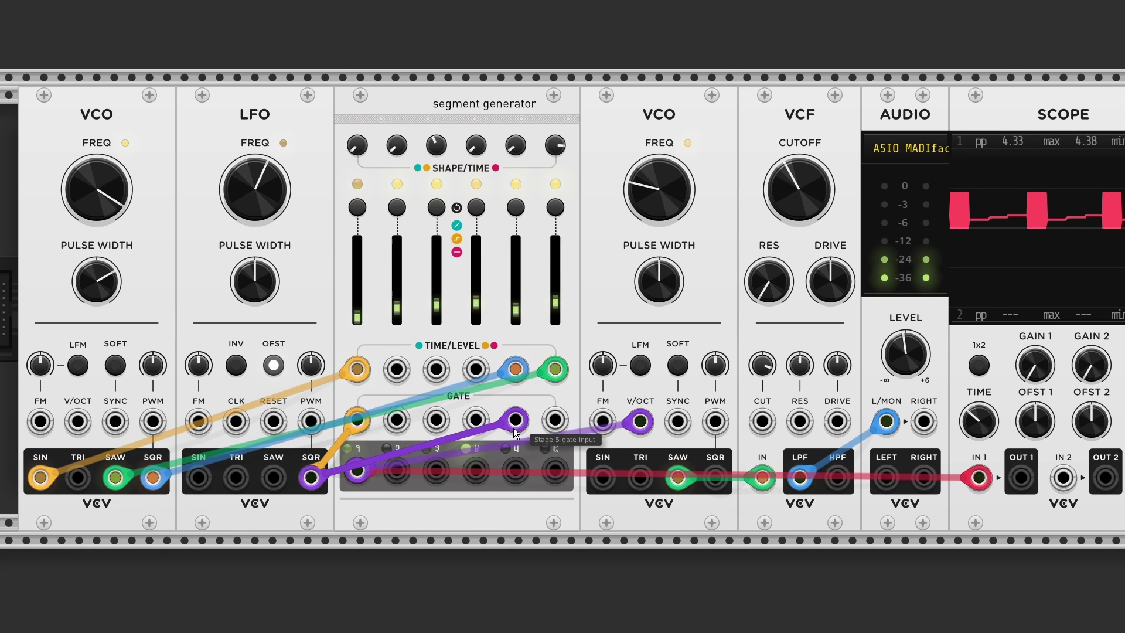
click(514, 209)
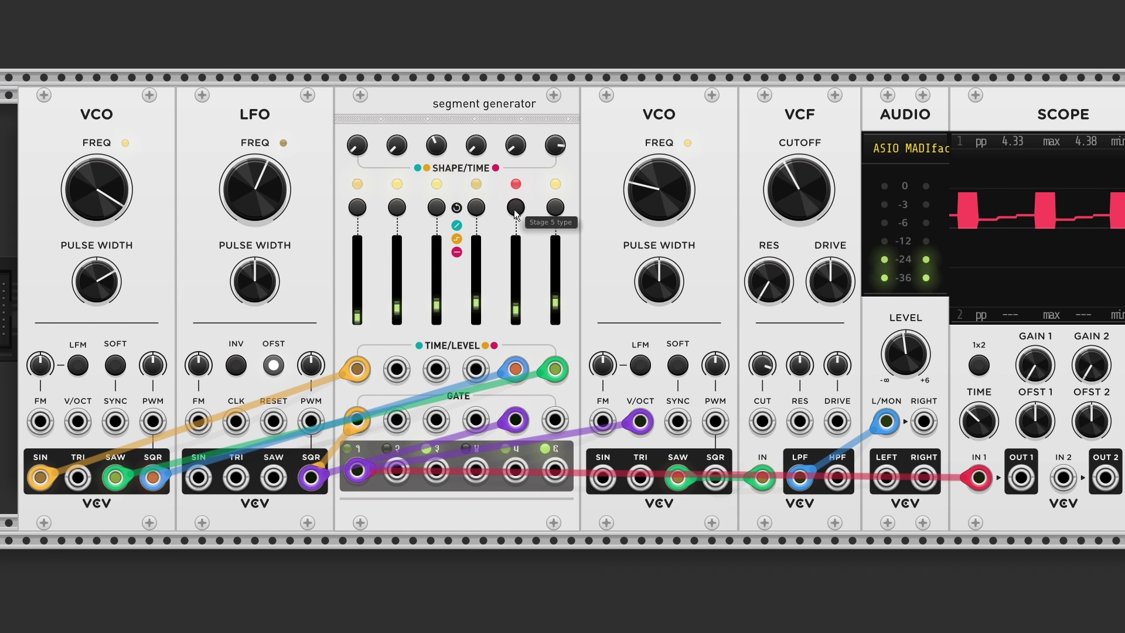
click(514, 209)
click(557, 210)
click(557, 209)
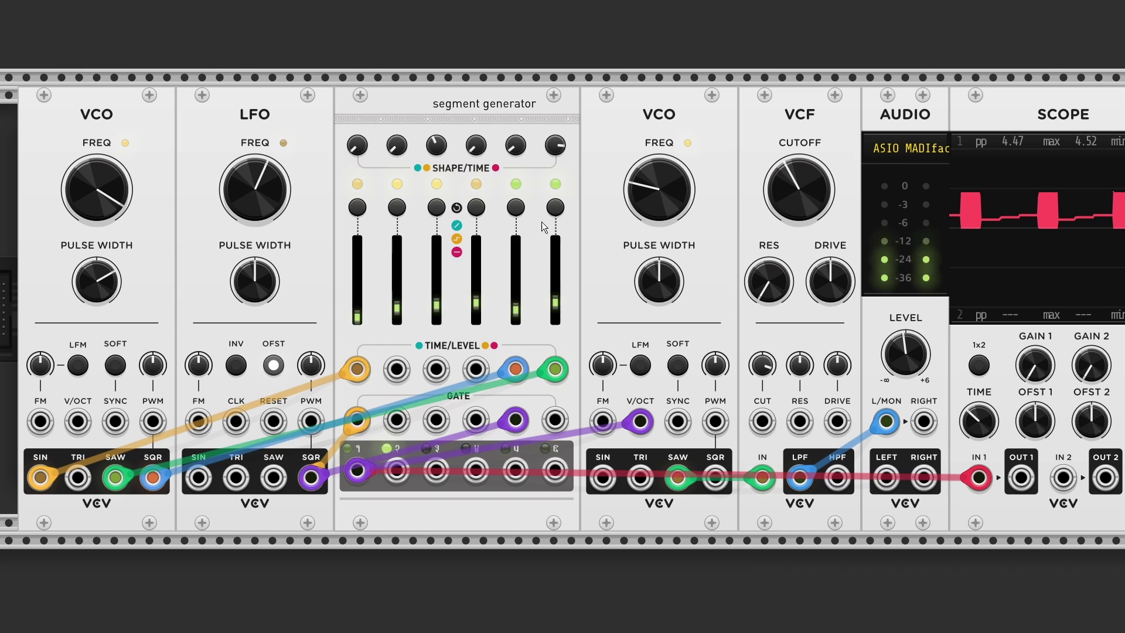
Step: Patch the stage 5 output to the VCF cutoff input, raise the filter cutoff, and adjust the stage 6 level slider
drag(514, 471, 762, 420)
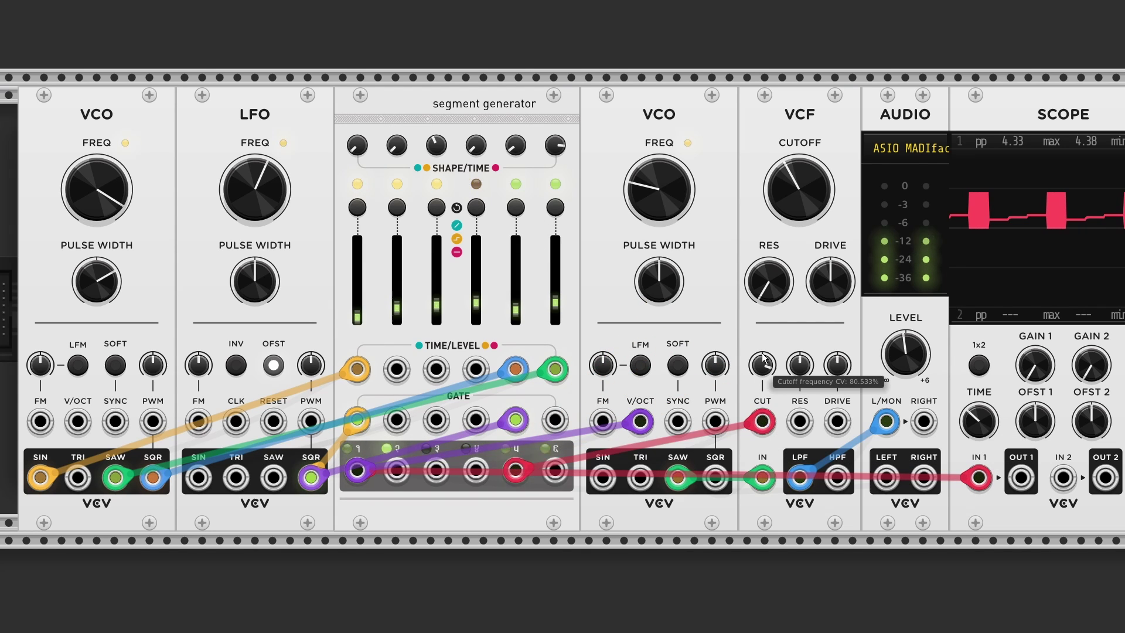
drag(798, 189, 798, 167)
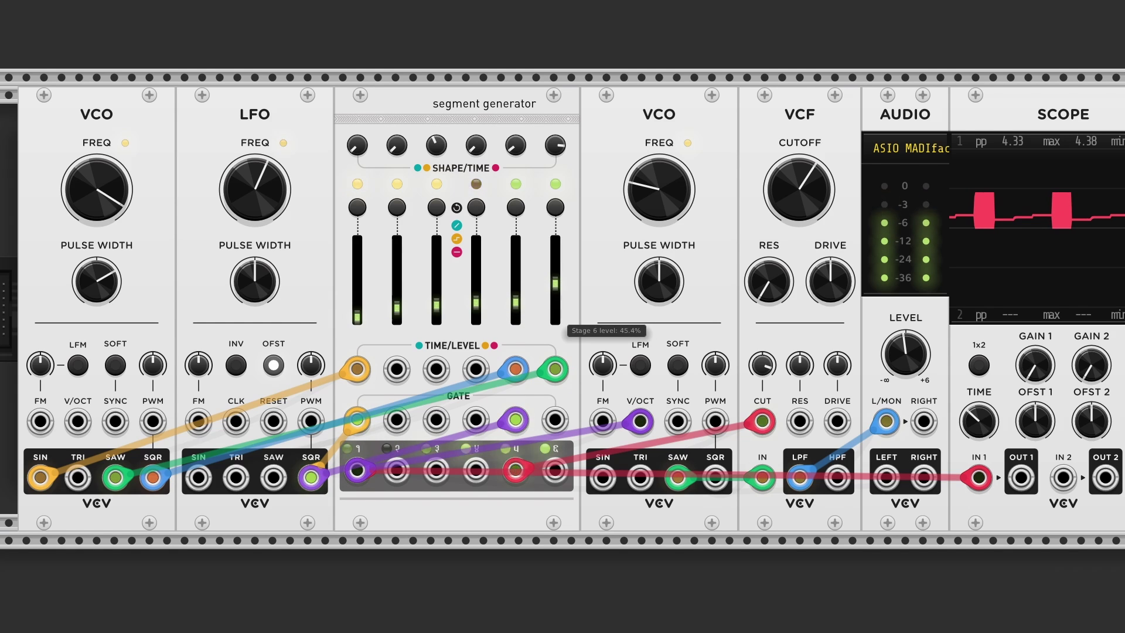
drag(554, 277, 555, 297)
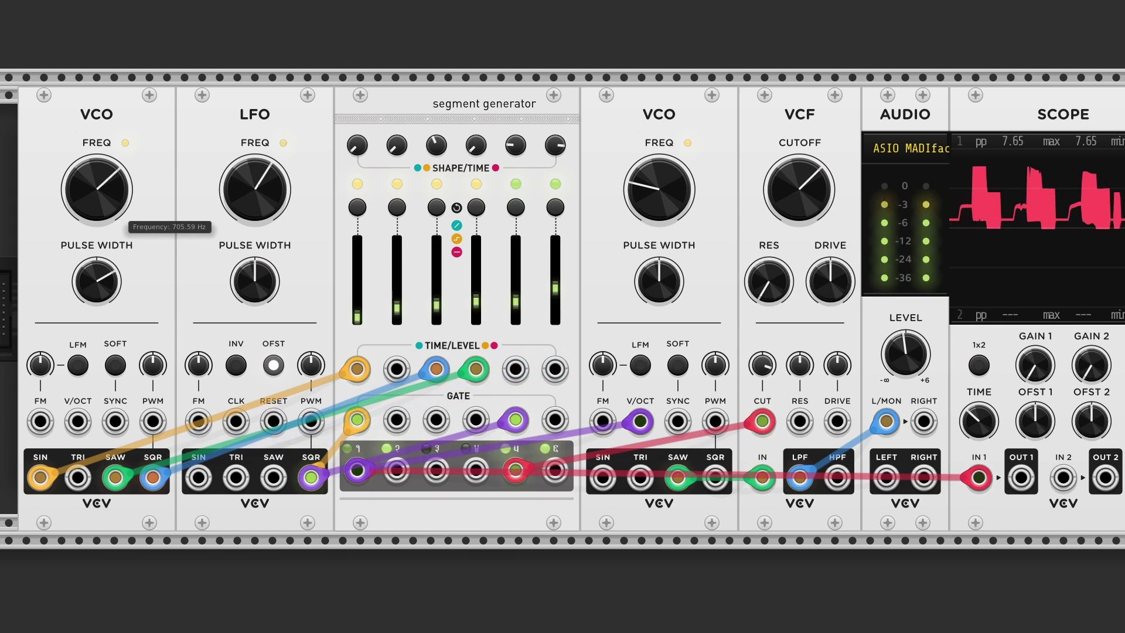
Step: Lower the modulating VCO to 49.693 Hz, set the filter cutoff to 265.97 Hz, and raise the filter drive above centre
drag(97, 189, 97, 202)
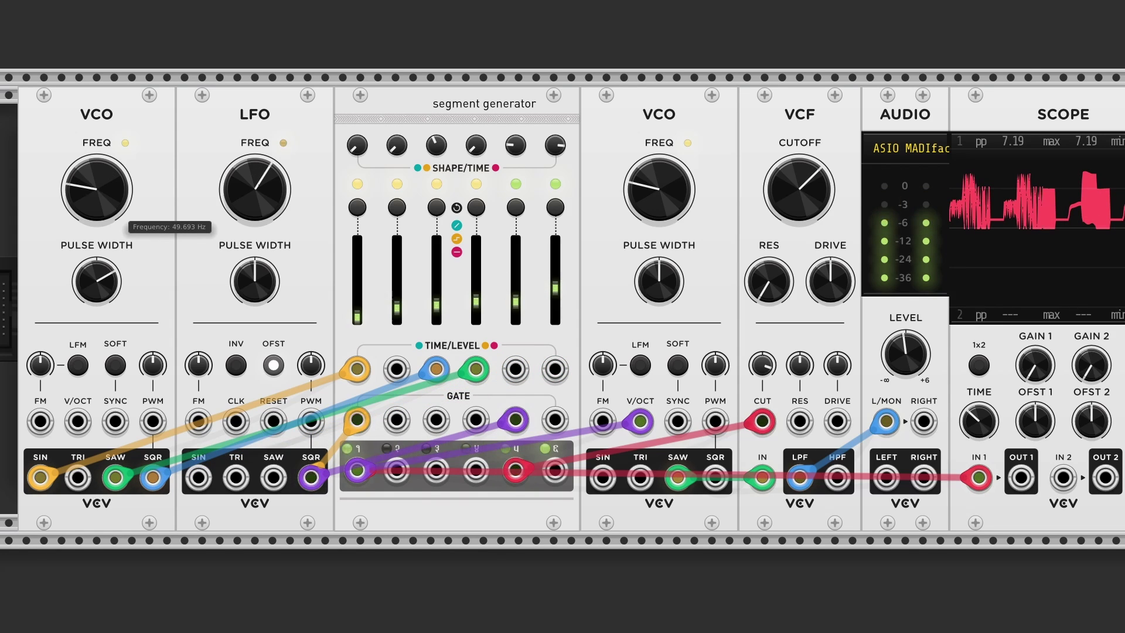
drag(799, 189, 822, 199)
drag(840, 295, 840, 255)
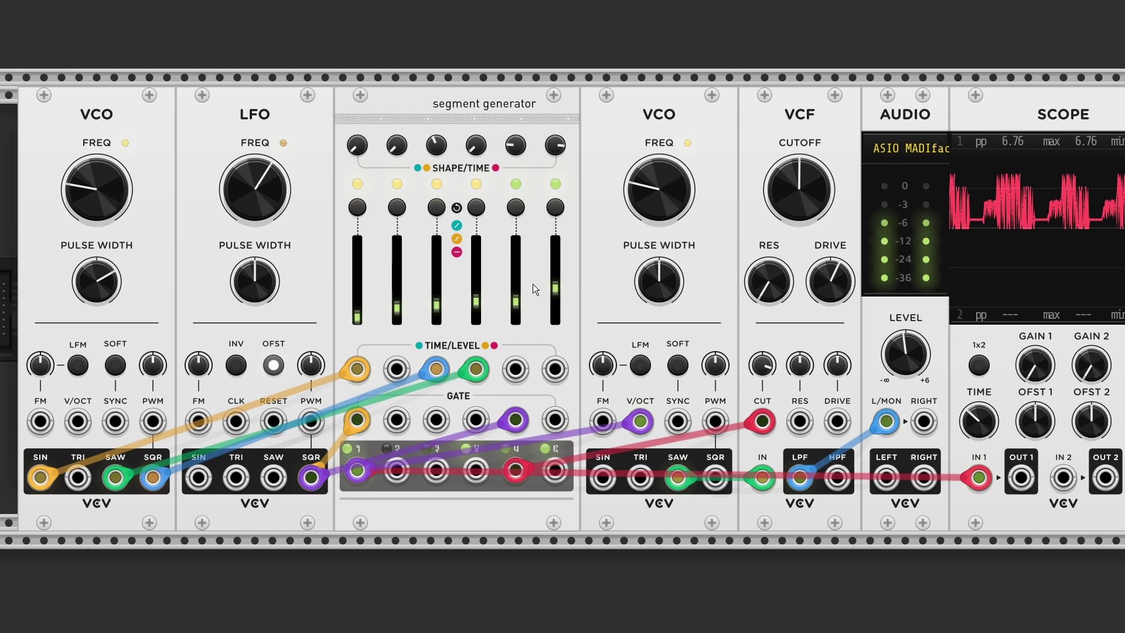
Step: Raise the stage 6 level slider slightly, and fine-tune the filter cutoff and drive slightly downward
drag(554, 288, 554, 281)
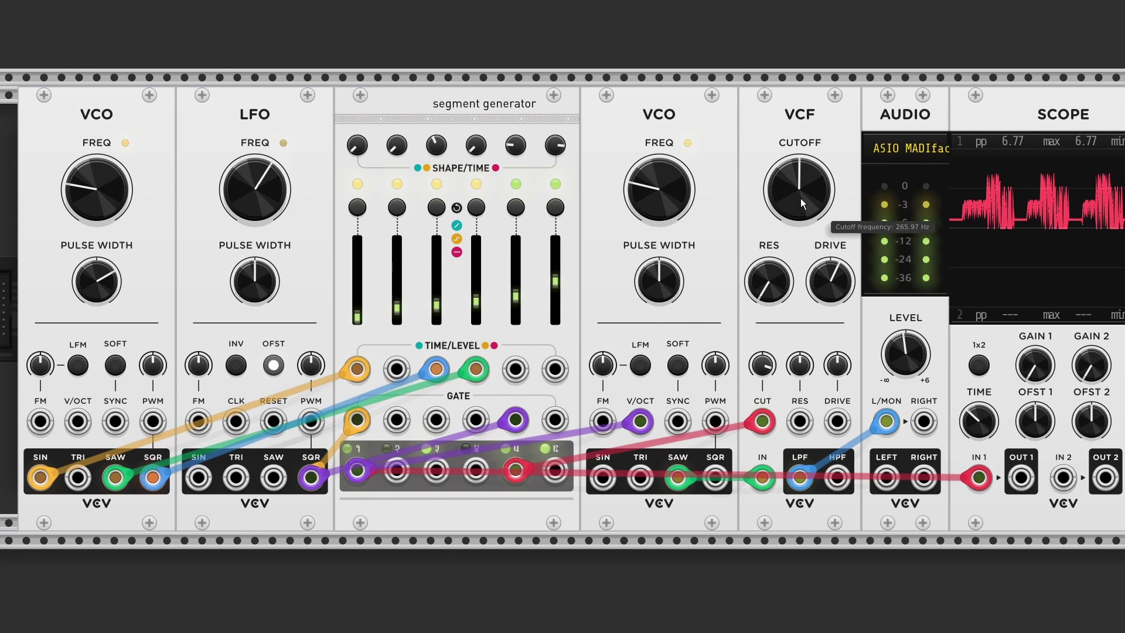
drag(801, 204, 801, 219)
drag(830, 281, 830, 284)
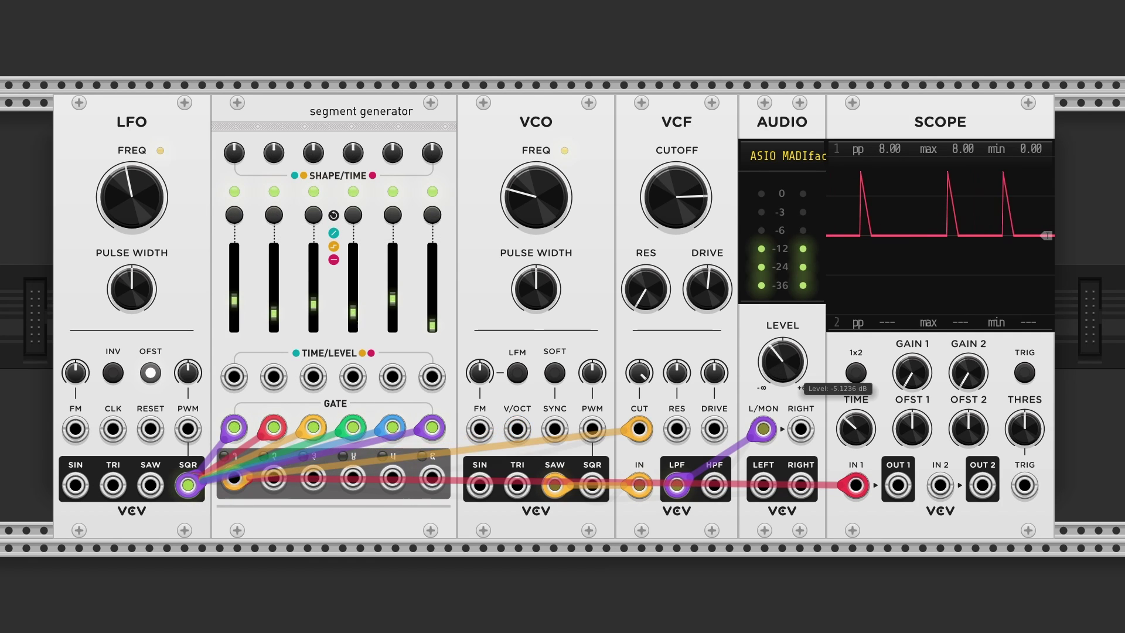
Step: Set the audio output level to 0 dB and lower the filter cutoff well below centre in the six-gate ramp patch
drag(782, 362, 782, 325)
double_click(782, 361)
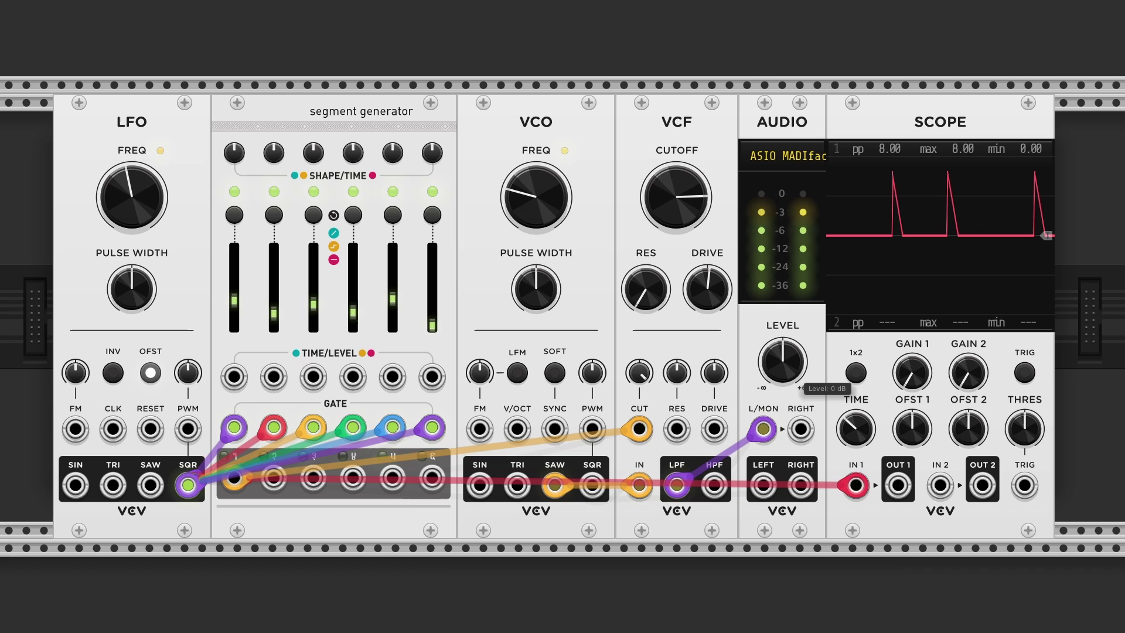
drag(676, 196, 676, 404)
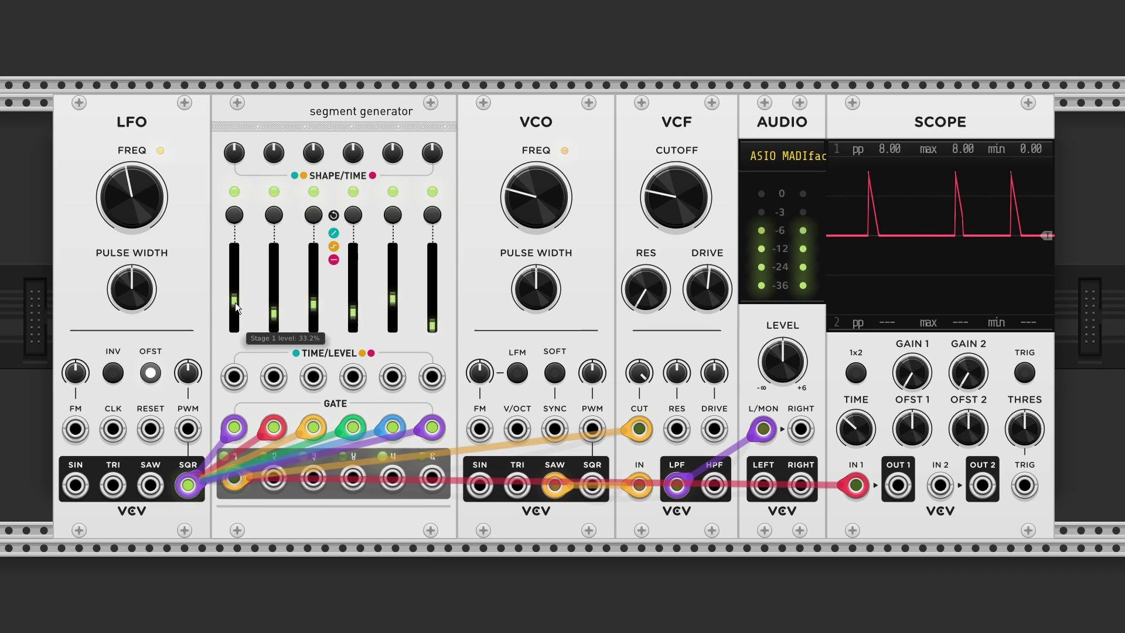
Step: Set the stage 1 ramp segment to loop and its level slider to 51.6%
mouse_move(235, 304)
mouse_down()
mouse_move(234, 276)
mouse_move(235, 322)
mouse_move(234, 303)
mouse_up()
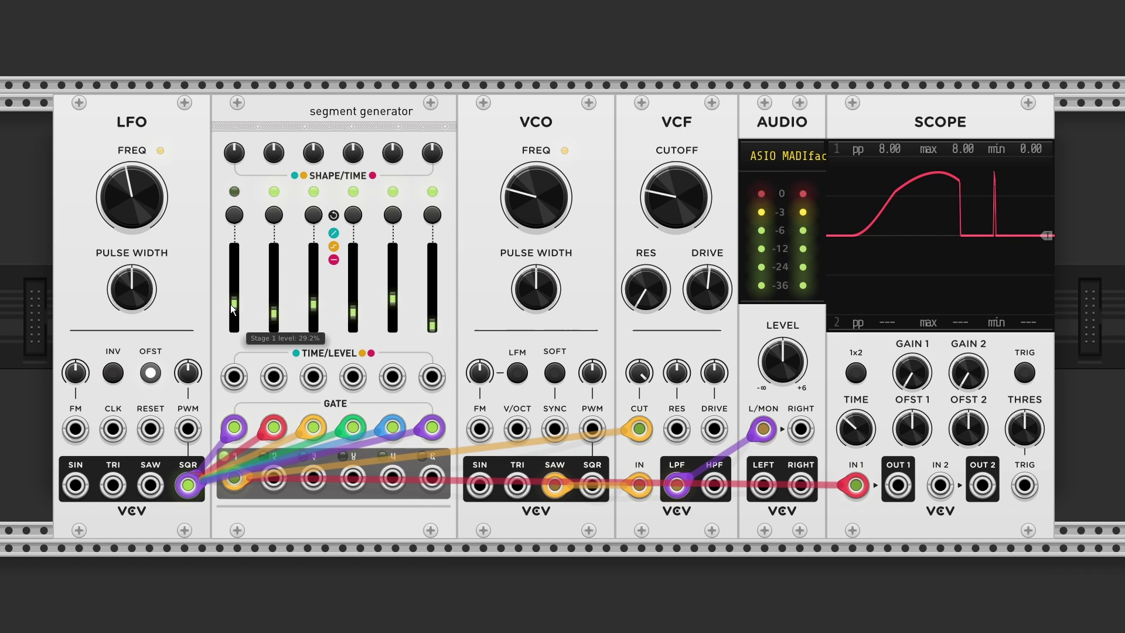
drag(231, 304, 230, 285)
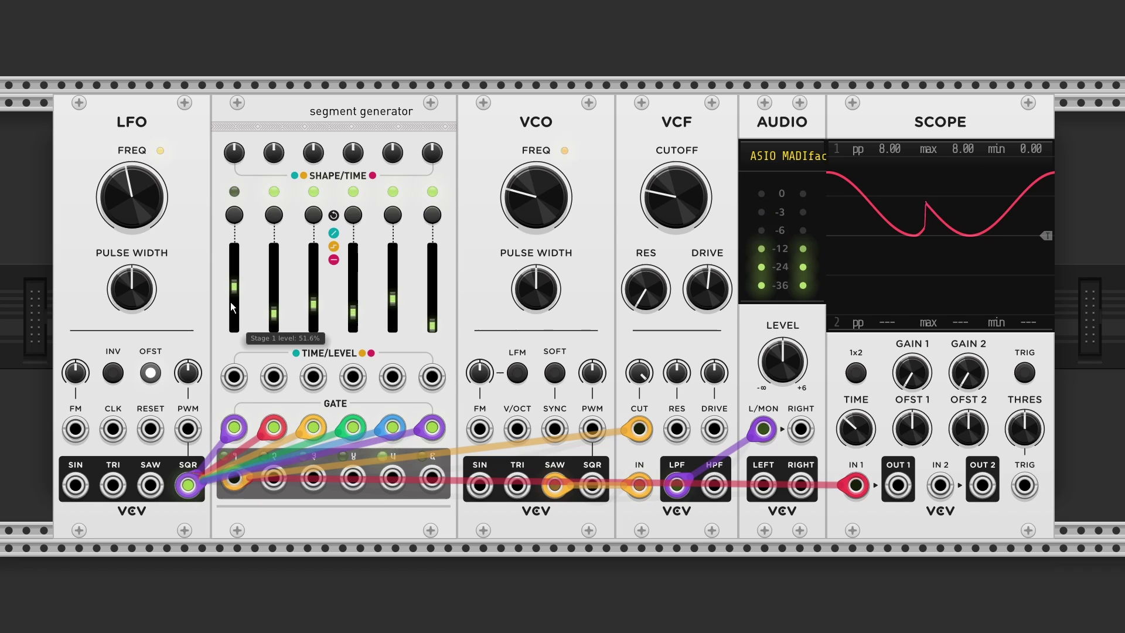
Step: Switch to the Mutable Instruments Stages PDF manual and view the waveform diagram for a looping single ramp segment
key(alt+Tab)
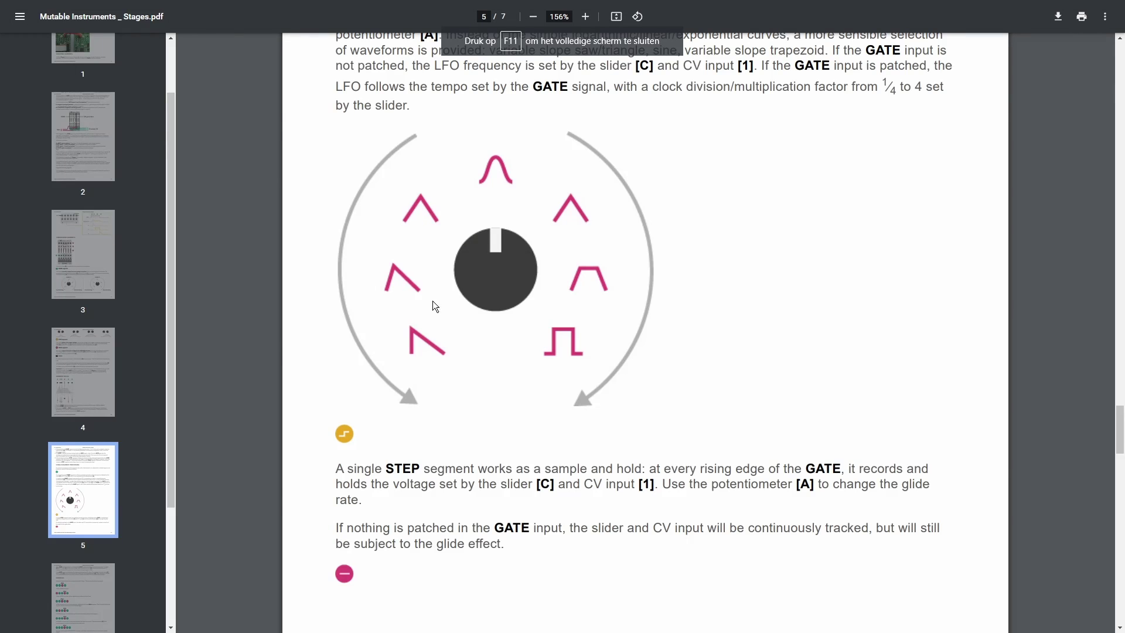
scroll(436, 317, up, 1)
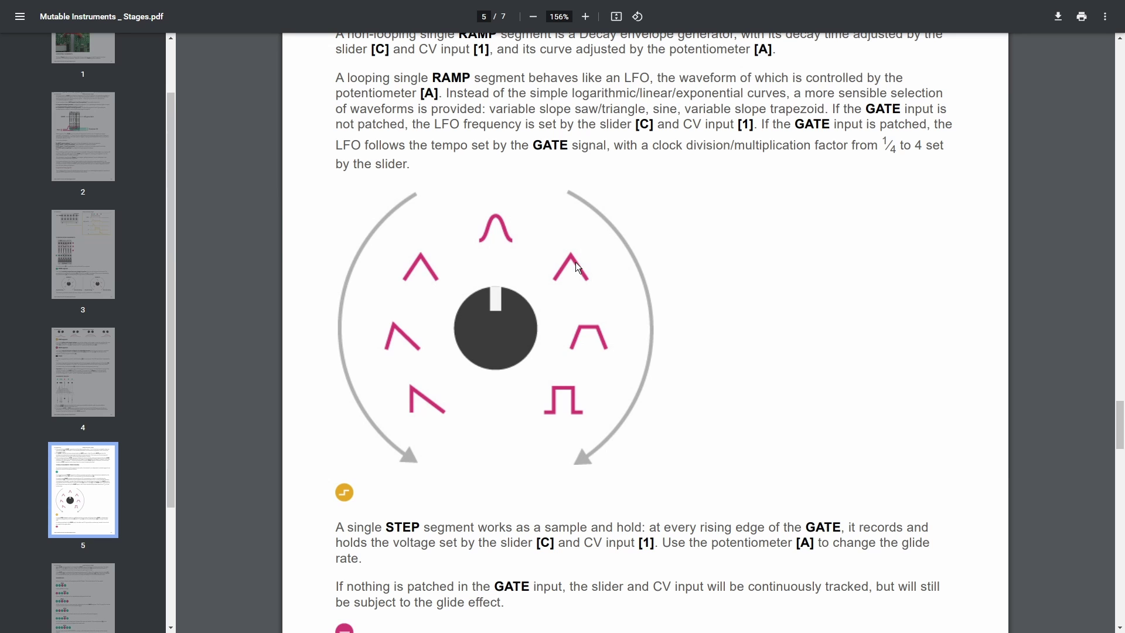
Step: Switch back to the VCV Rack patch, turn the stage 1 shape down to a falling saw and set its level slider to 50%
key(alt+Tab)
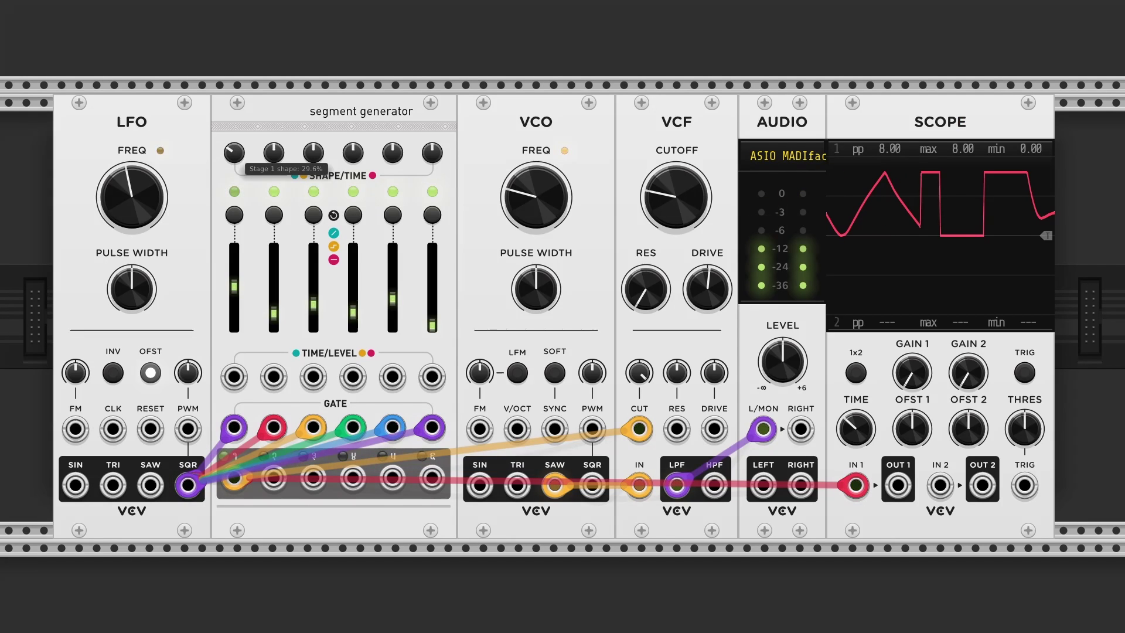
drag(240, 152, 241, 146)
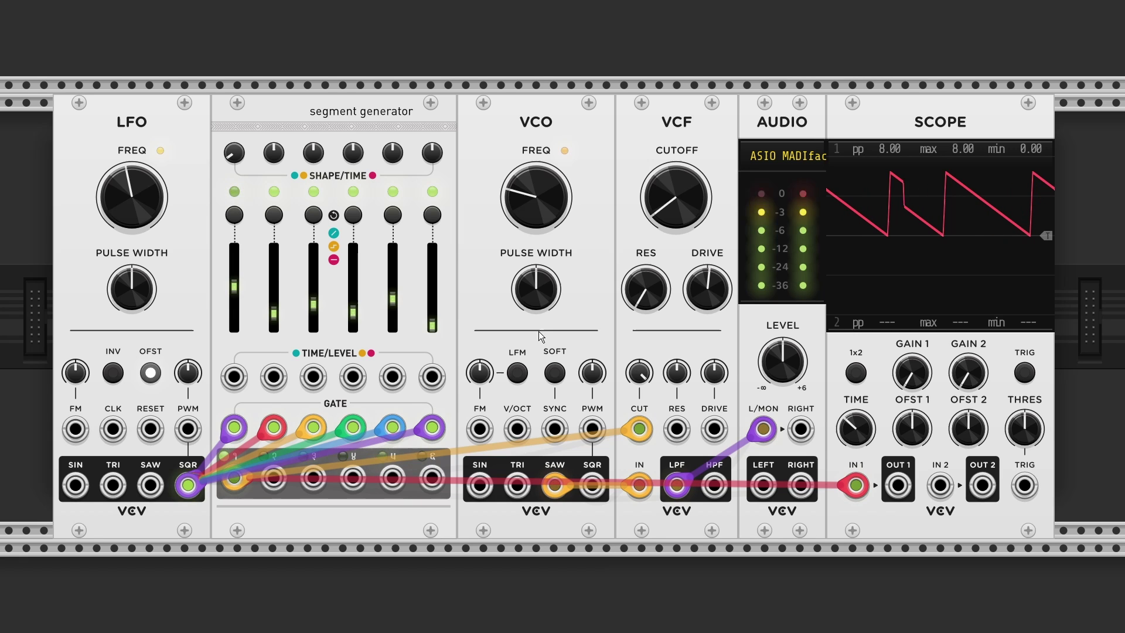
double_click(239, 287)
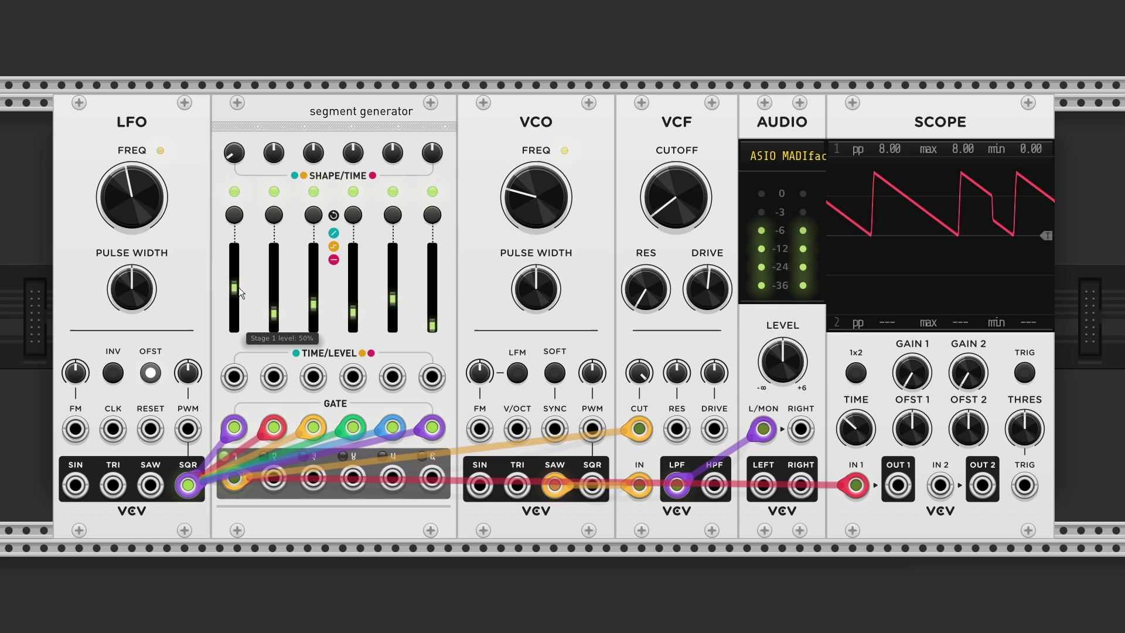
drag(238, 287, 238, 275)
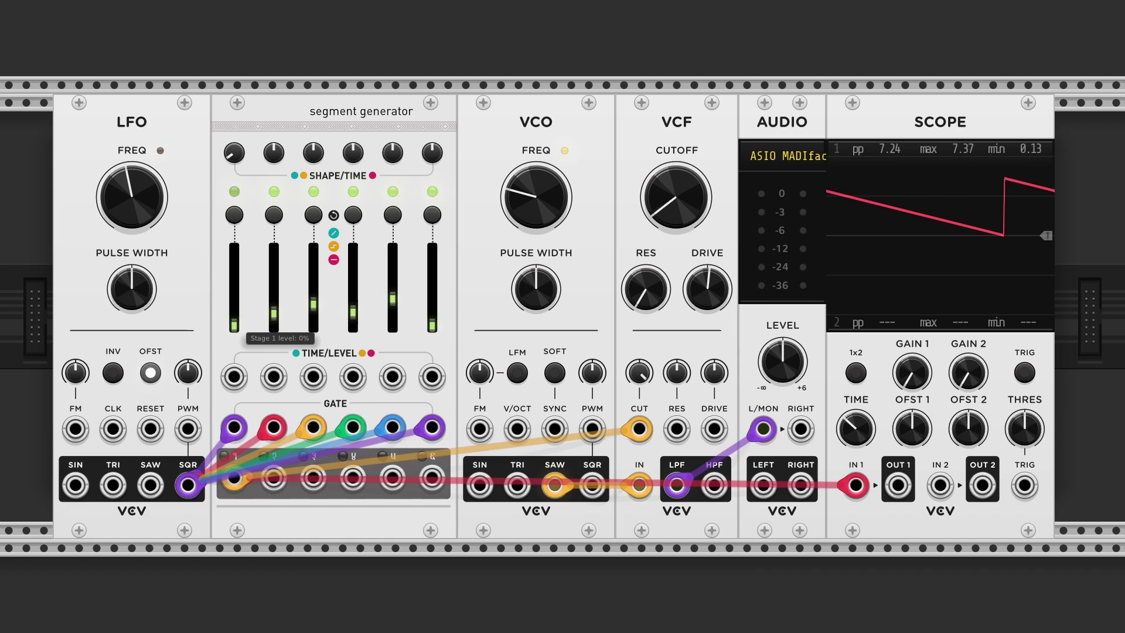
drag(233, 324, 234, 306)
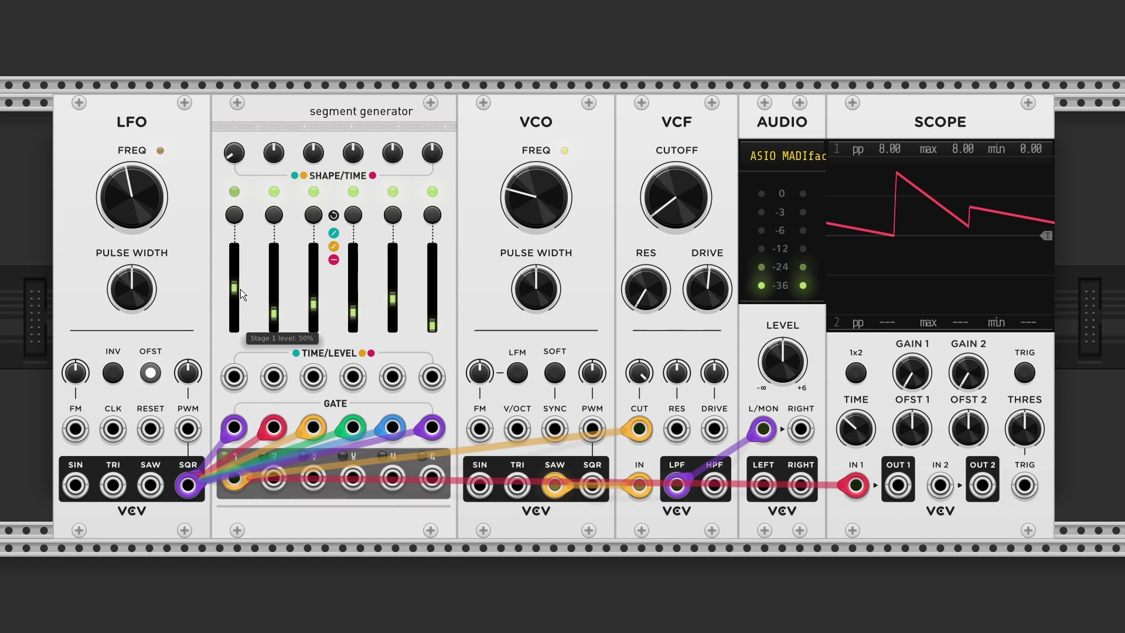
Step: Disconnect the LFO square cables from all six segment generator gates, sweeping the stage 1 level slider to vary its free-running rate
drag(233, 428, 261, 544)
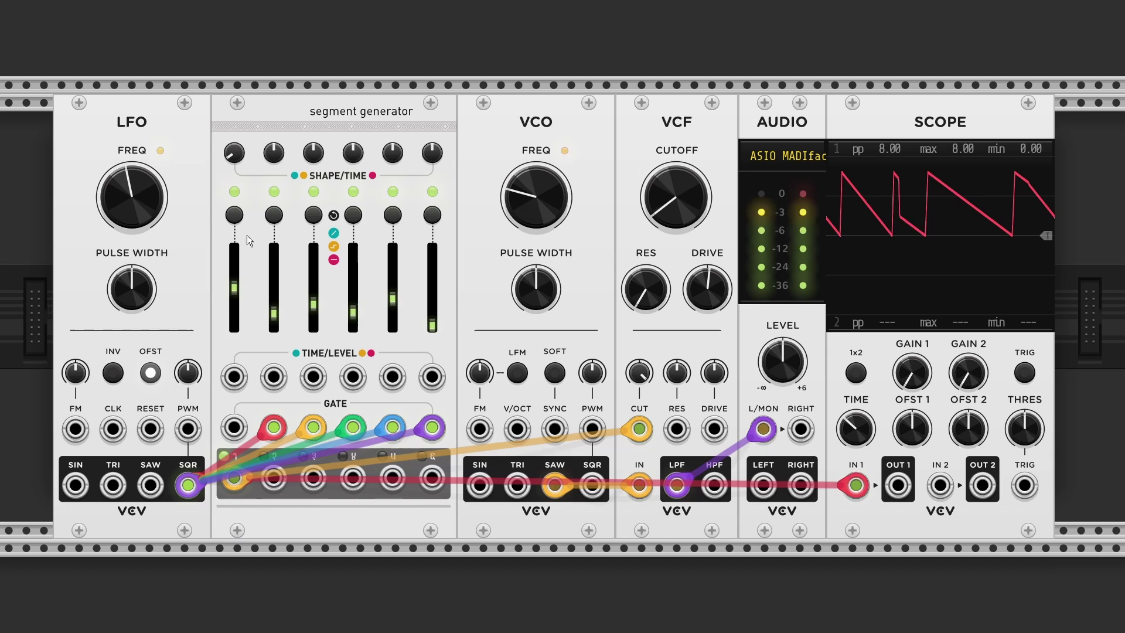
mouse_move(233, 275)
mouse_down()
mouse_move(234, 296)
mouse_move(233, 259)
mouse_up()
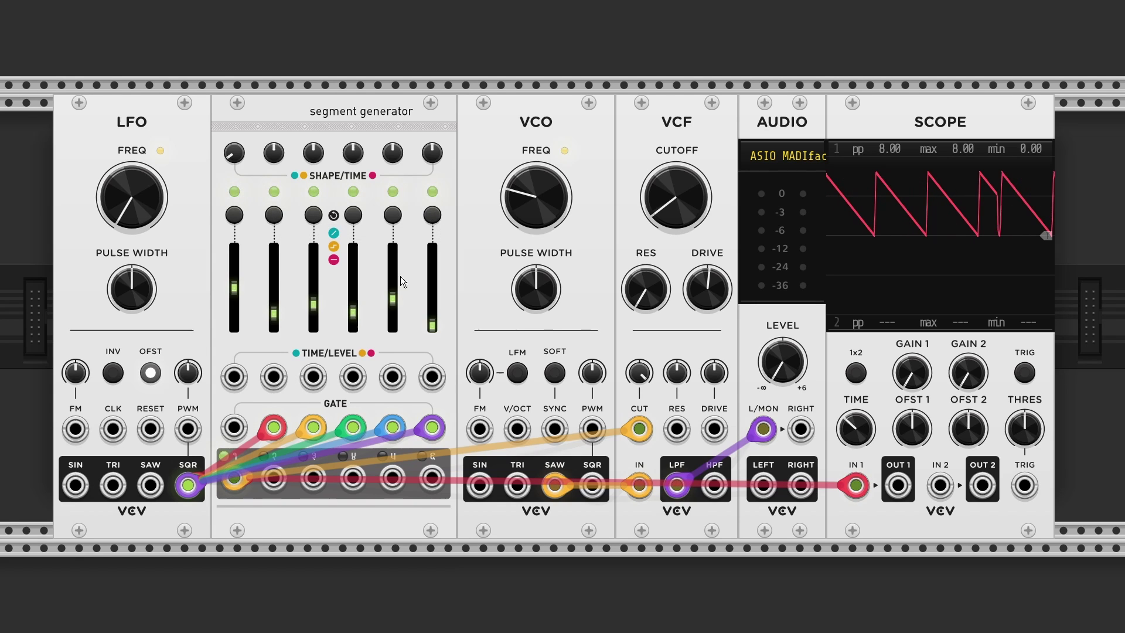
drag(273, 427, 296, 588)
drag(313, 428, 347, 527)
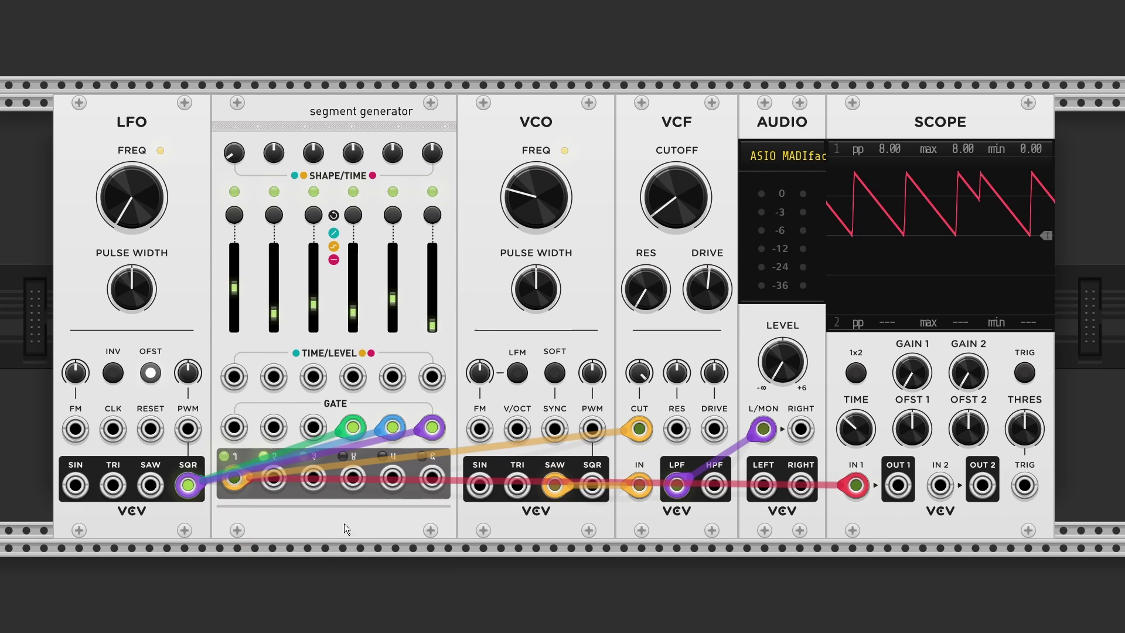
drag(353, 428, 367, 498)
drag(392, 427, 431, 606)
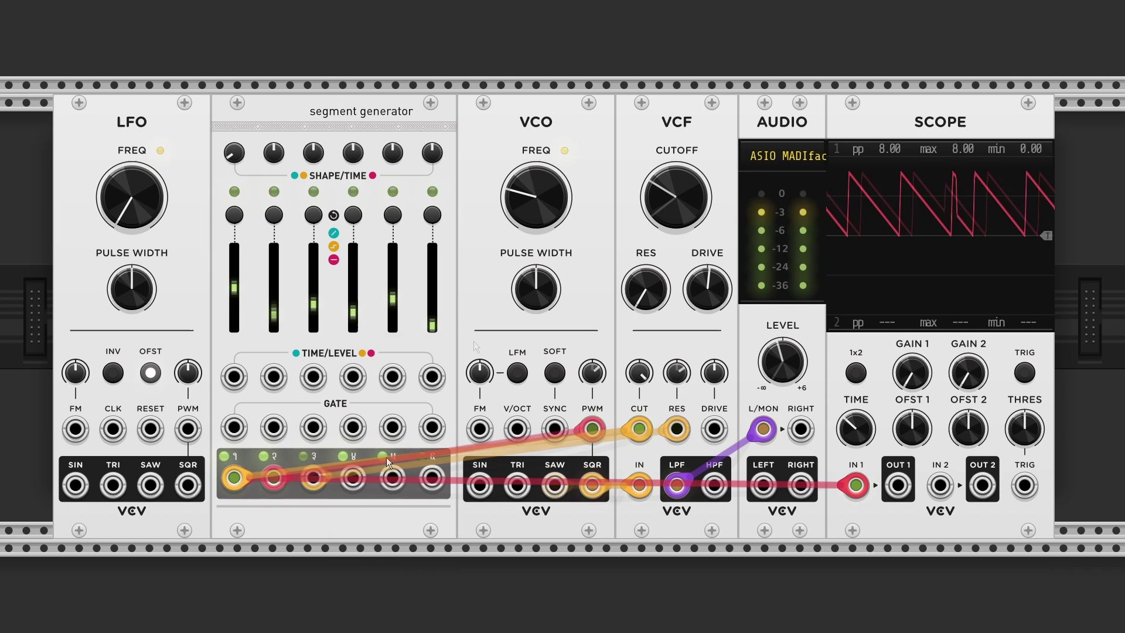
Step: Patch the stage 4 output to the VCO FM input with 4% frequency modulation, and raise the stage 4 level slider
drag(352, 477, 479, 430)
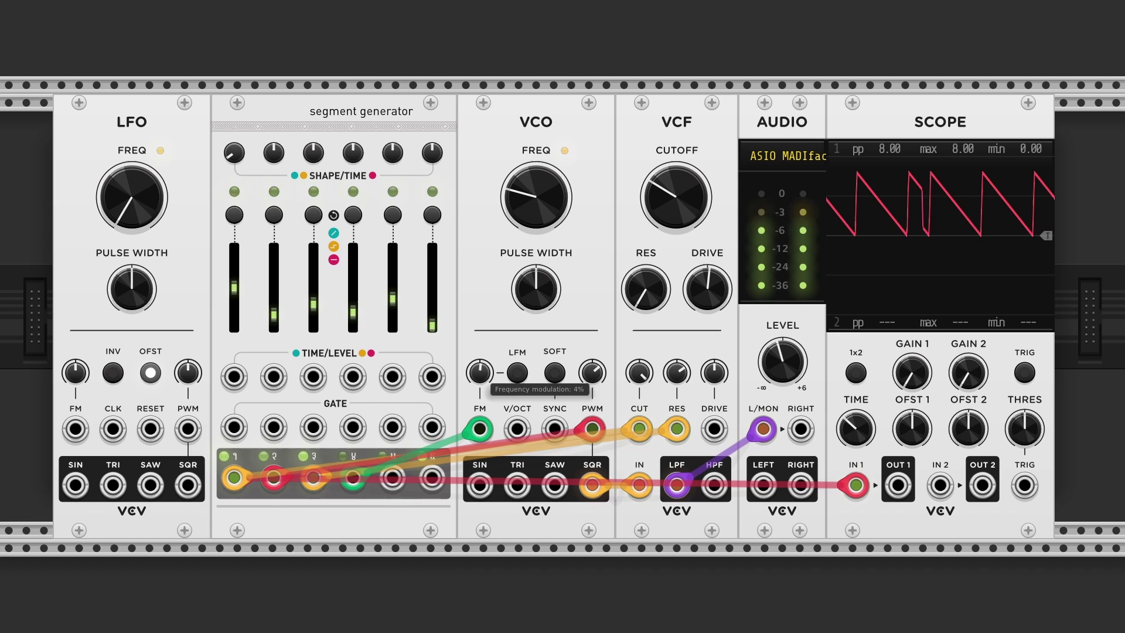
drag(352, 322, 352, 249)
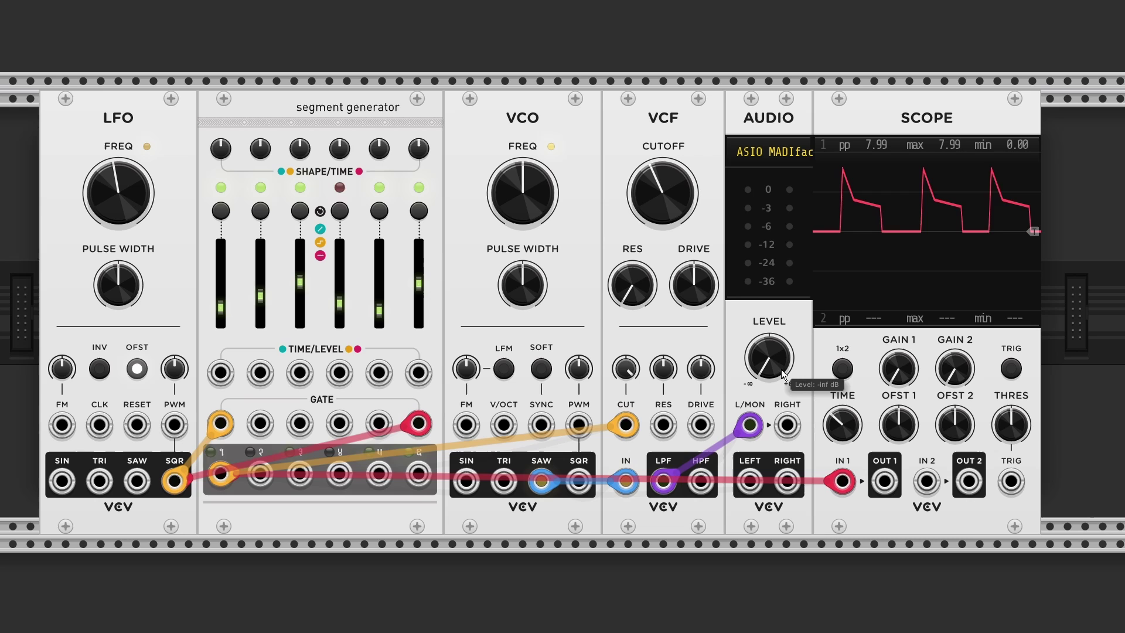
Step: Raise the audio output level in the two-gate envelope patch and adjust the stage sliders, setting stage 1 to 14%
drag(783, 375, 783, 355)
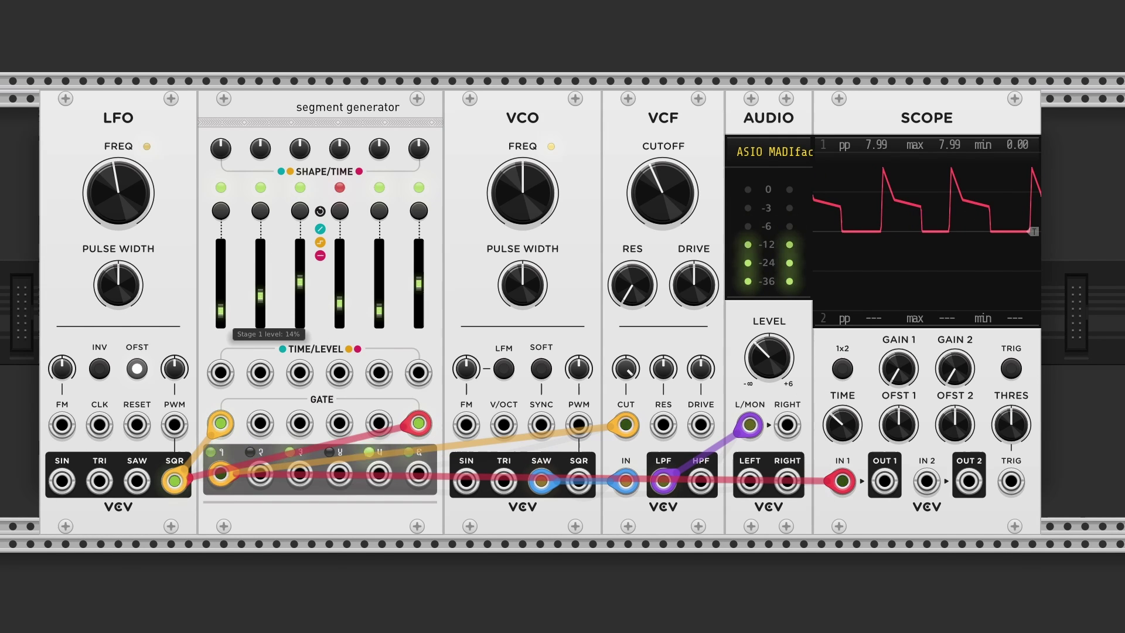
drag(260, 296, 379, 299)
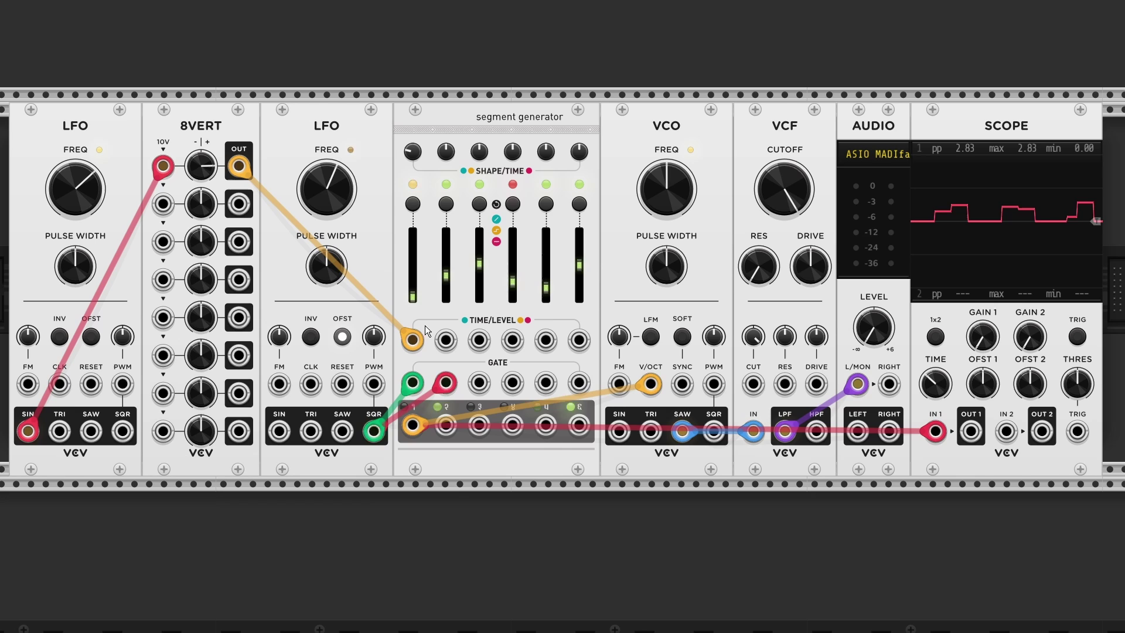
Step: In the 8VERT-modulated step sequence patch, raise the audio output, lower the filter cutoff and set the stage 1 level to 1.6%
click(414, 203)
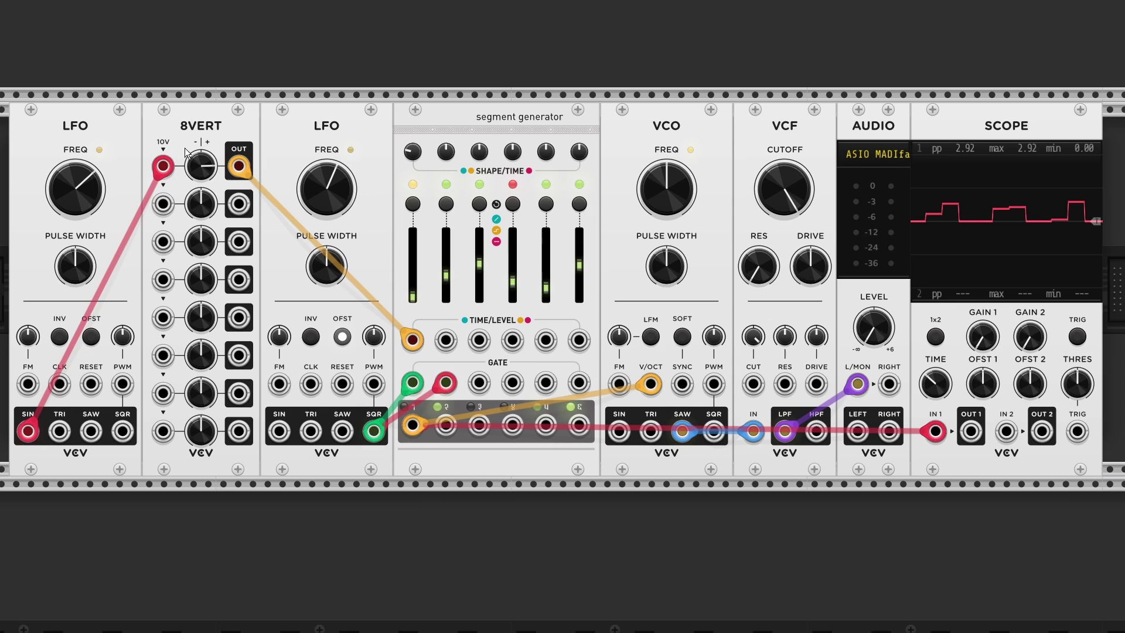
drag(873, 327, 873, 302)
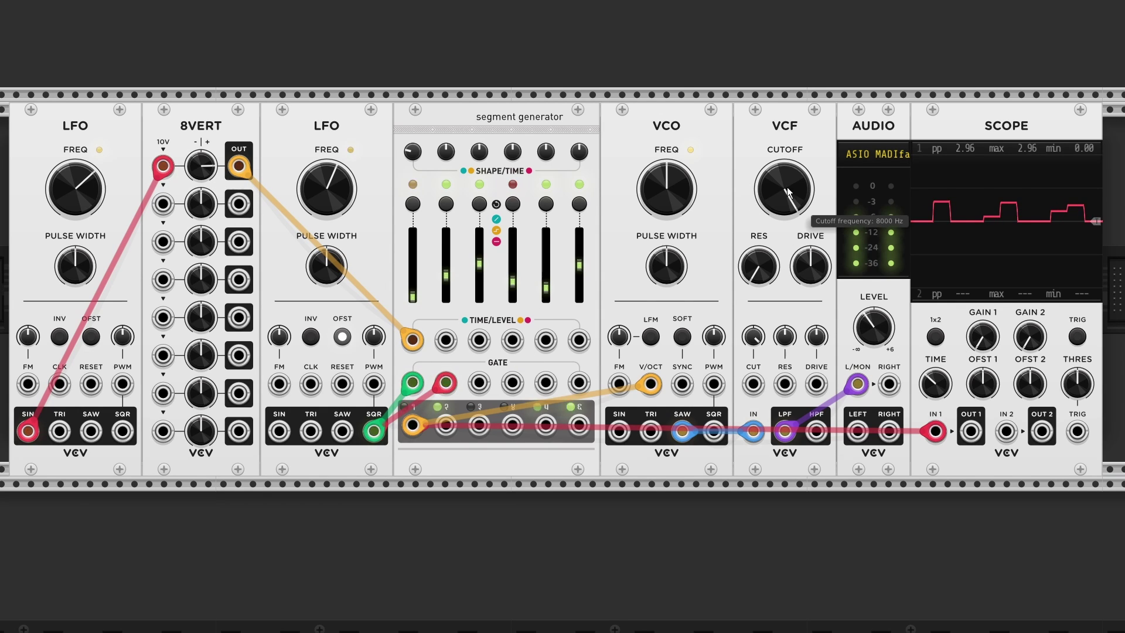
mouse_move(784, 188)
mouse_down()
mouse_move(784, 211)
mouse_move(784, 193)
mouse_up()
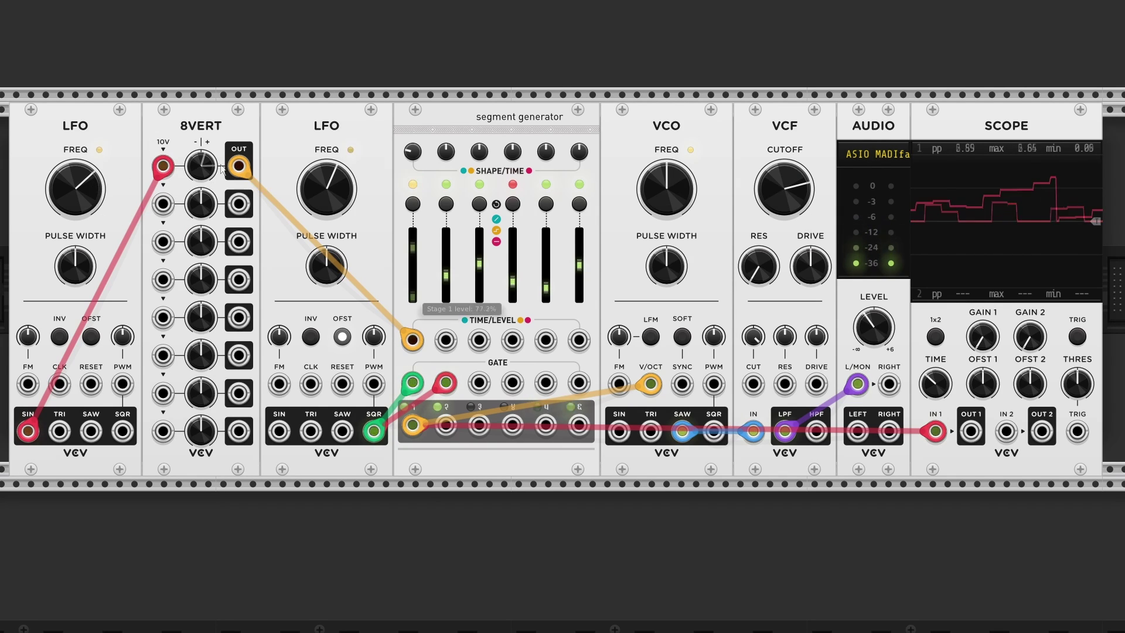
mouse_move(412, 295)
mouse_down()
mouse_move(412, 252)
mouse_move(412, 296)
mouse_up()
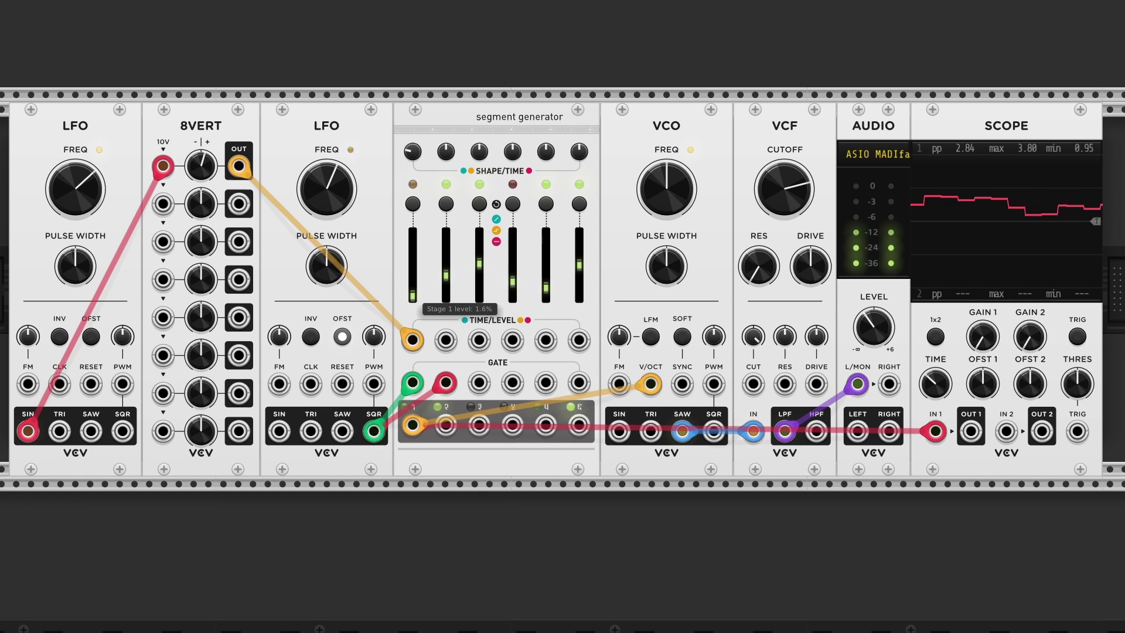
Step: Turn the audio output fully down and insert a QNT quantizer between the segment generator's stage 1 output and the VCO V/OCT input
drag(831, 84, 561, 104)
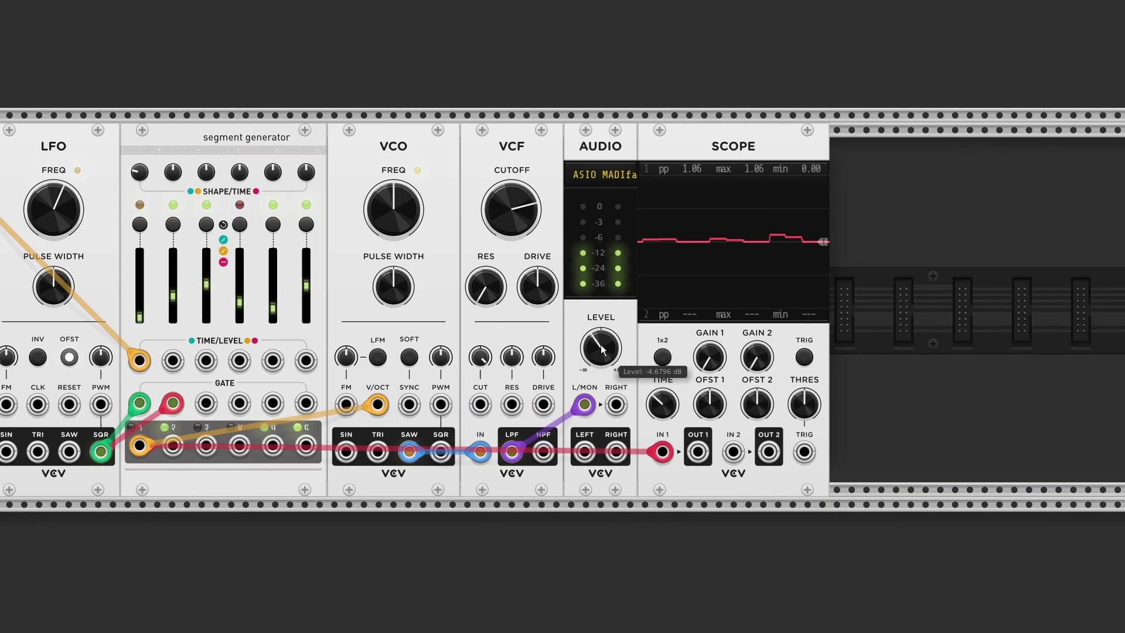
drag(604, 354, 603, 368)
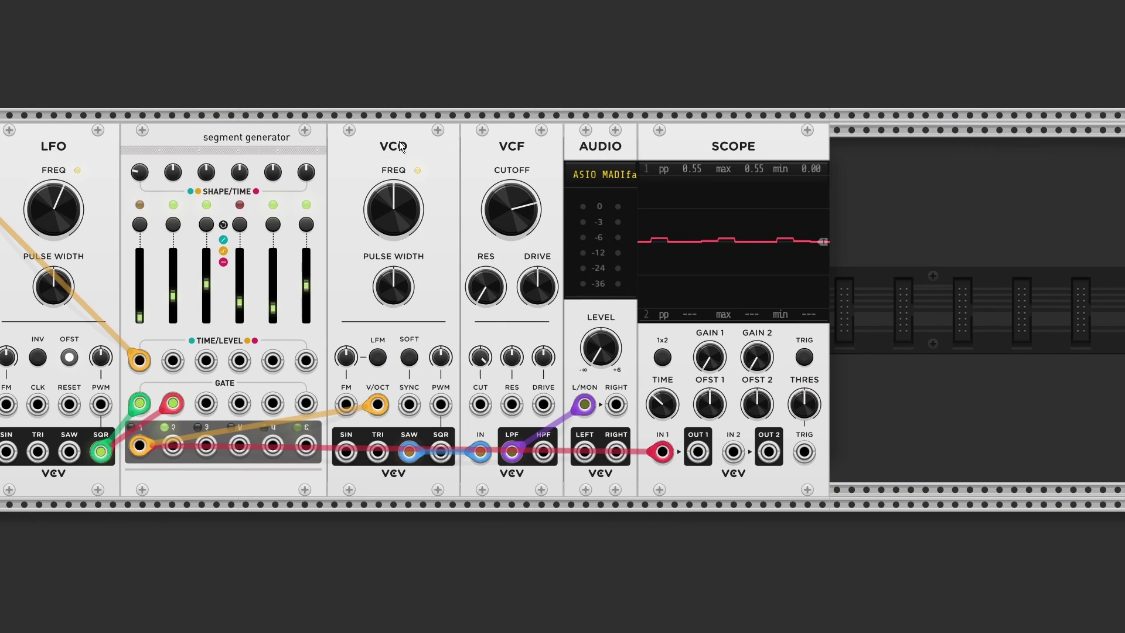
drag(903, 96, 389, 175)
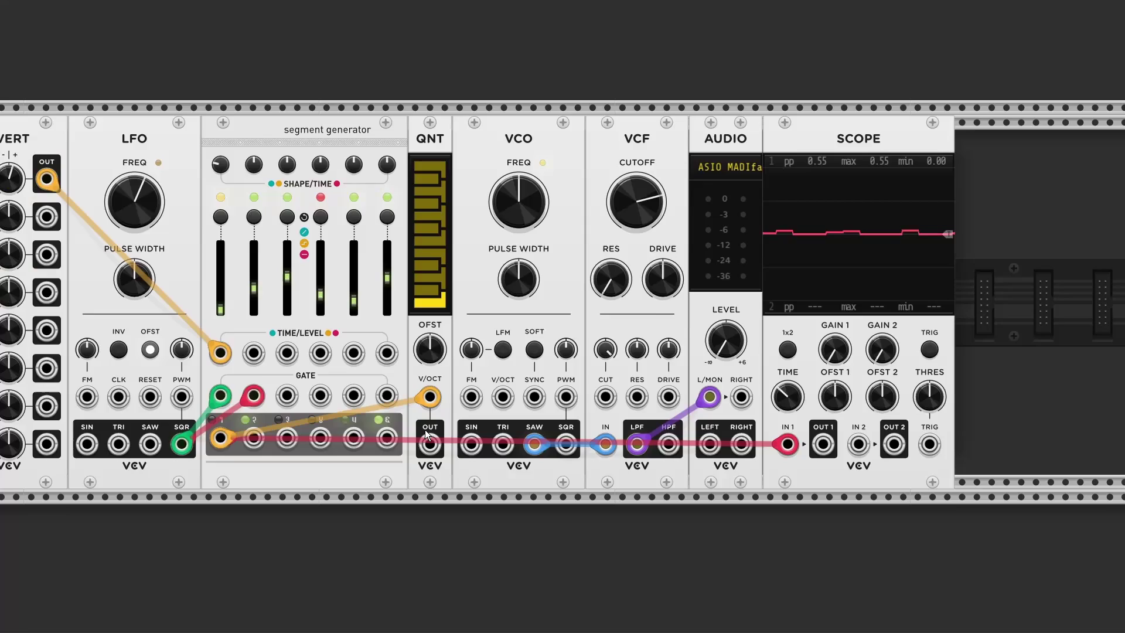
drag(429, 444, 503, 397)
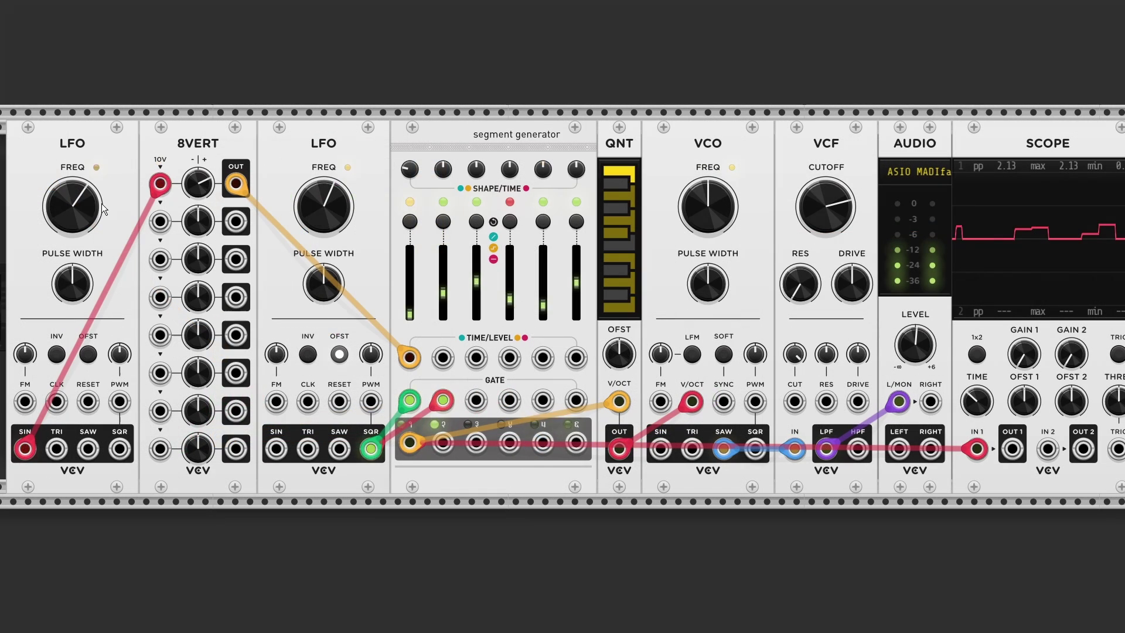
Step: Sweep the modulating LFO's frequency up to 61.588 Hz and back down, and slightly raise the clock LFO's frequency
mouse_move(92, 205)
mouse_move(325, 206)
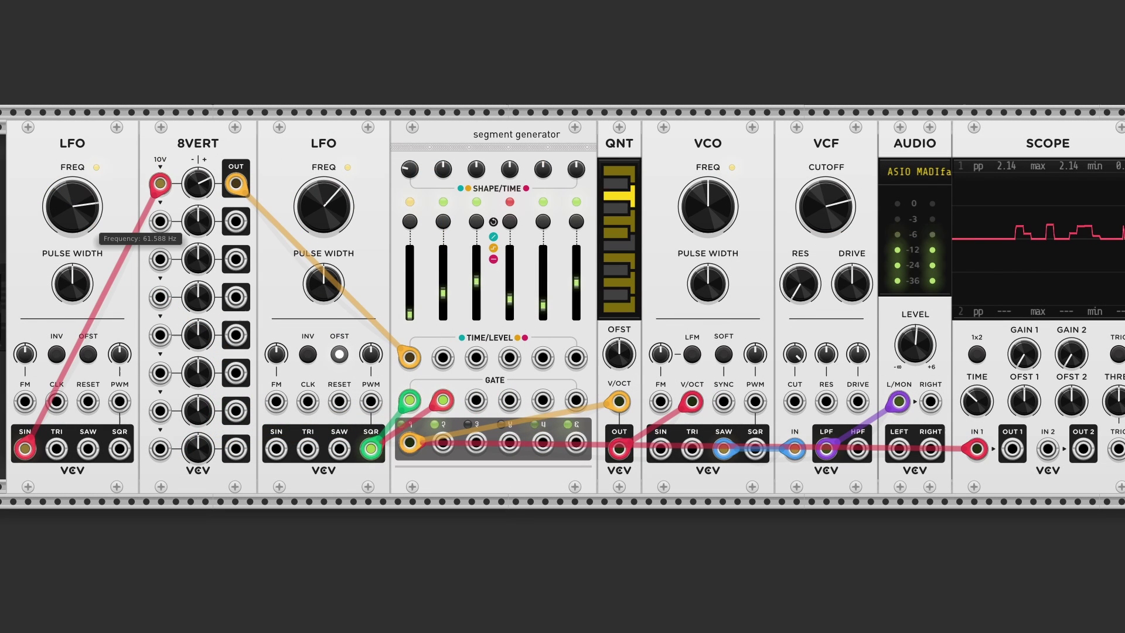
drag(85, 211, 84, 199)
mouse_move(837, 196)
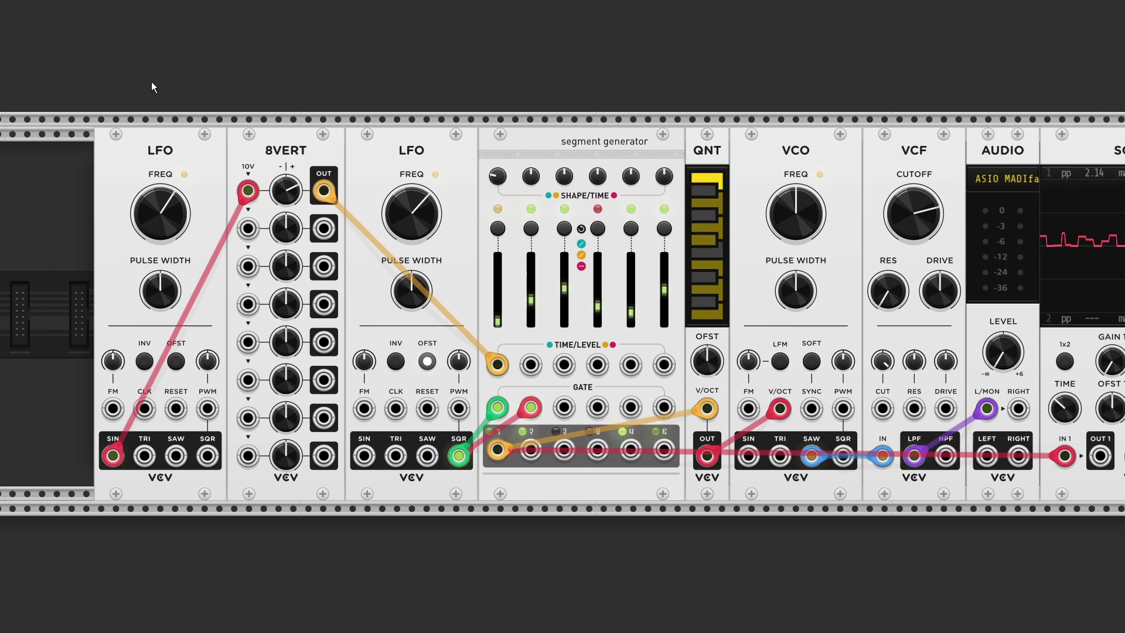
Step: Delete the modulating LFO beside the 8VERT and add a Noise module in its place
drag(140, 79, 149, 195)
key(Delete)
right_click(164, 153)
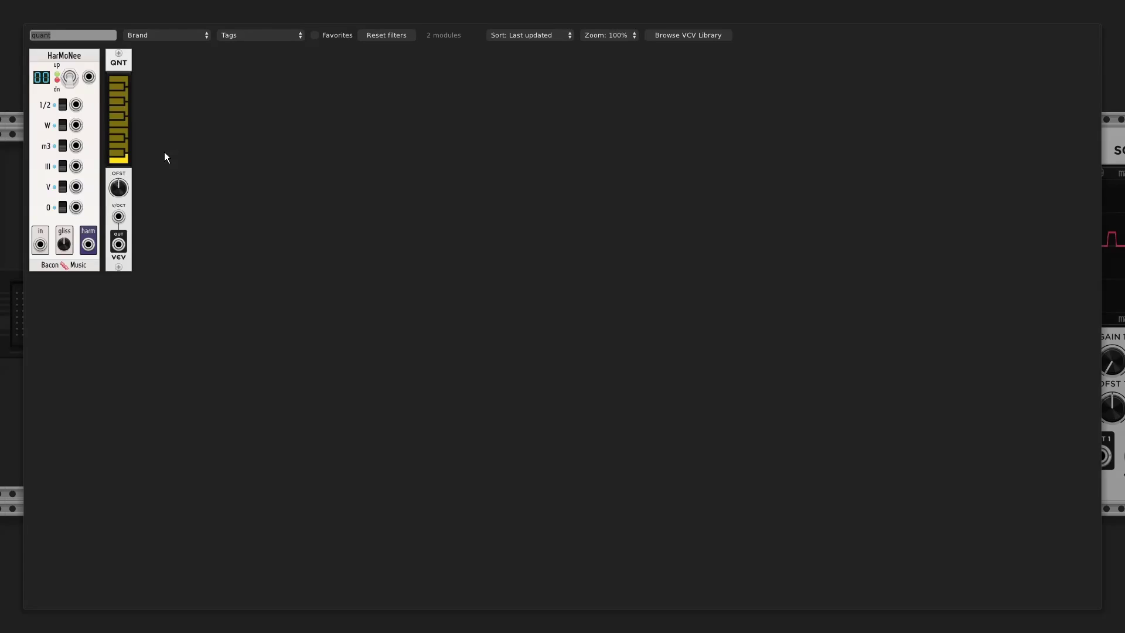
text(noise)
click(153, 161)
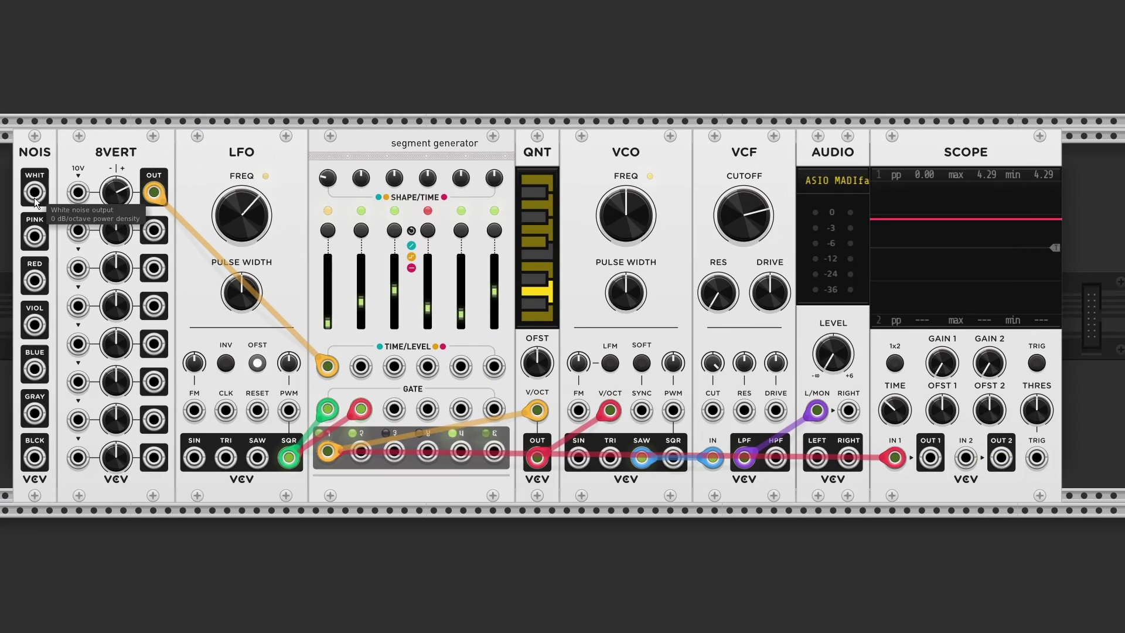
Step: Patch the white noise output to the 8VERT row 1 input and turn down the row 1 gain
drag(34, 193, 78, 191)
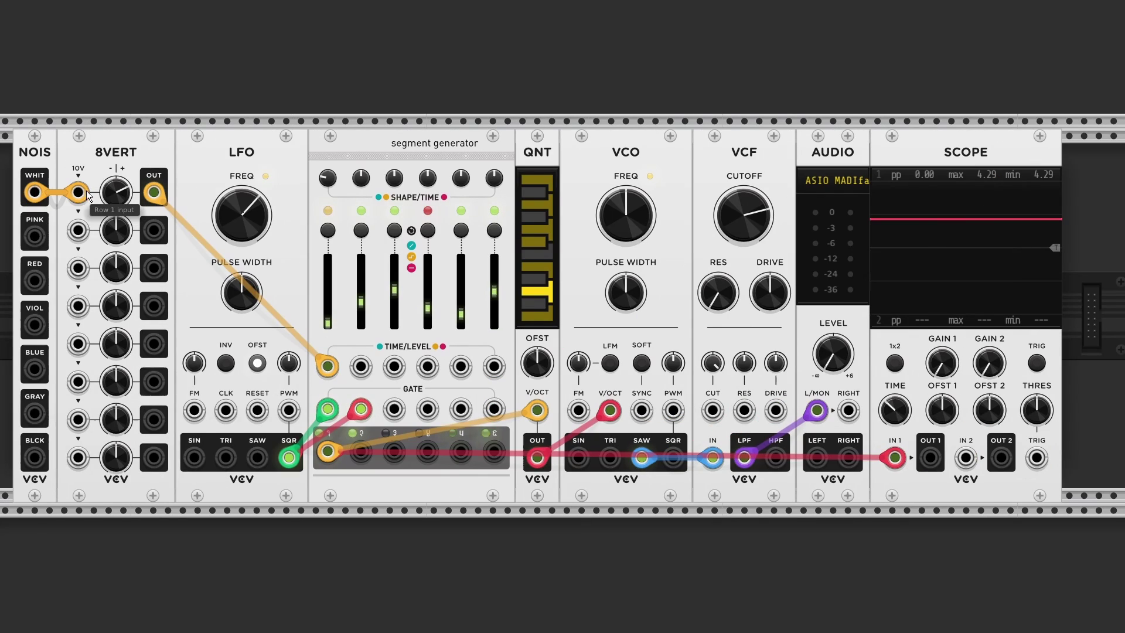
mouse_move(247, 205)
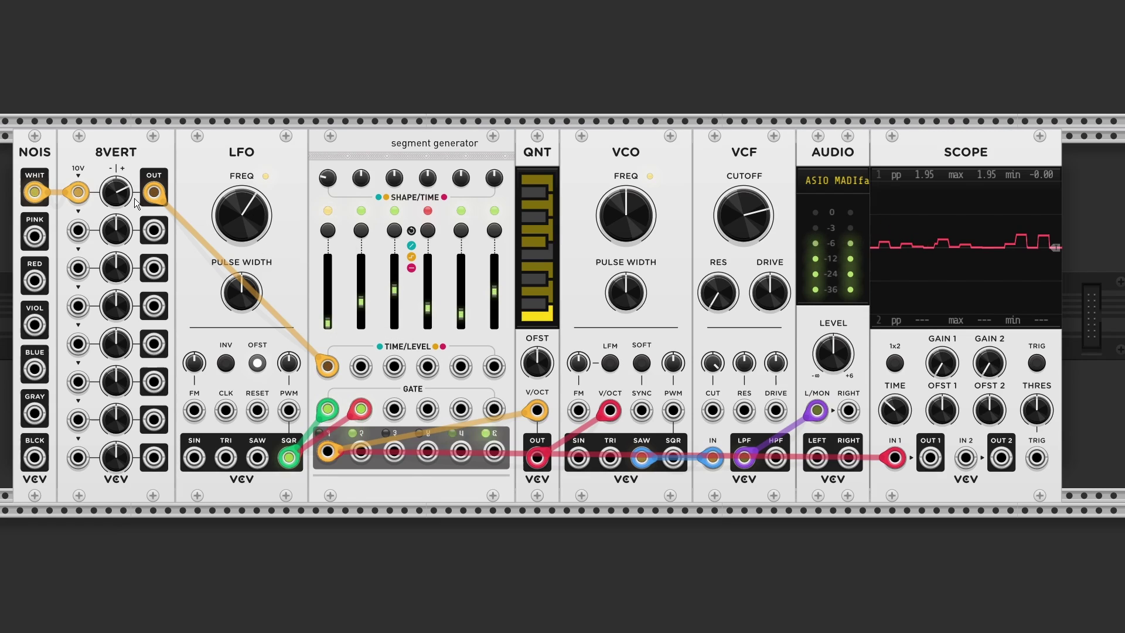
drag(116, 192, 116, 200)
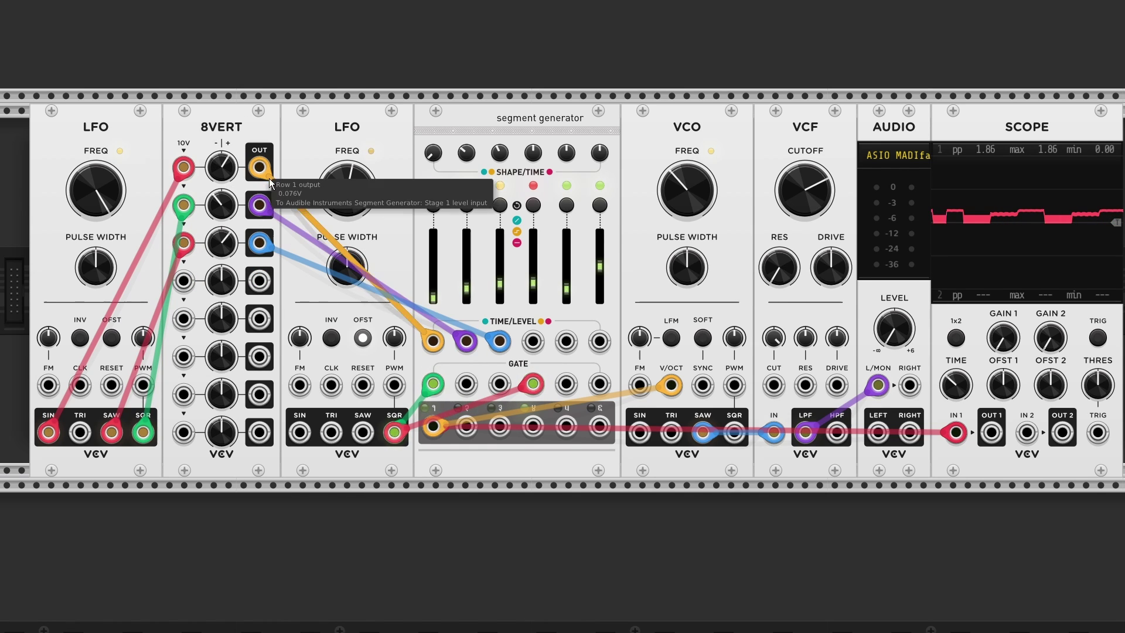
Step: Raise the audio output in the three-row modulation patch and readjust the 8VERT gains, raising row 3 and setting row 1 to 37.831%
drag(893, 329, 893, 311)
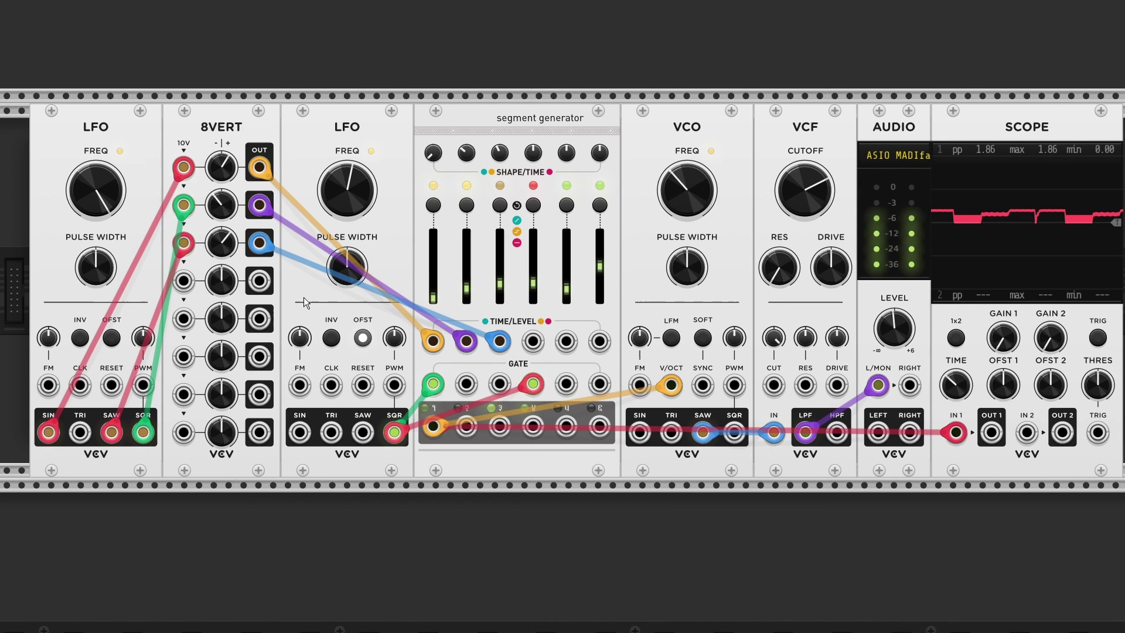
double_click(233, 172)
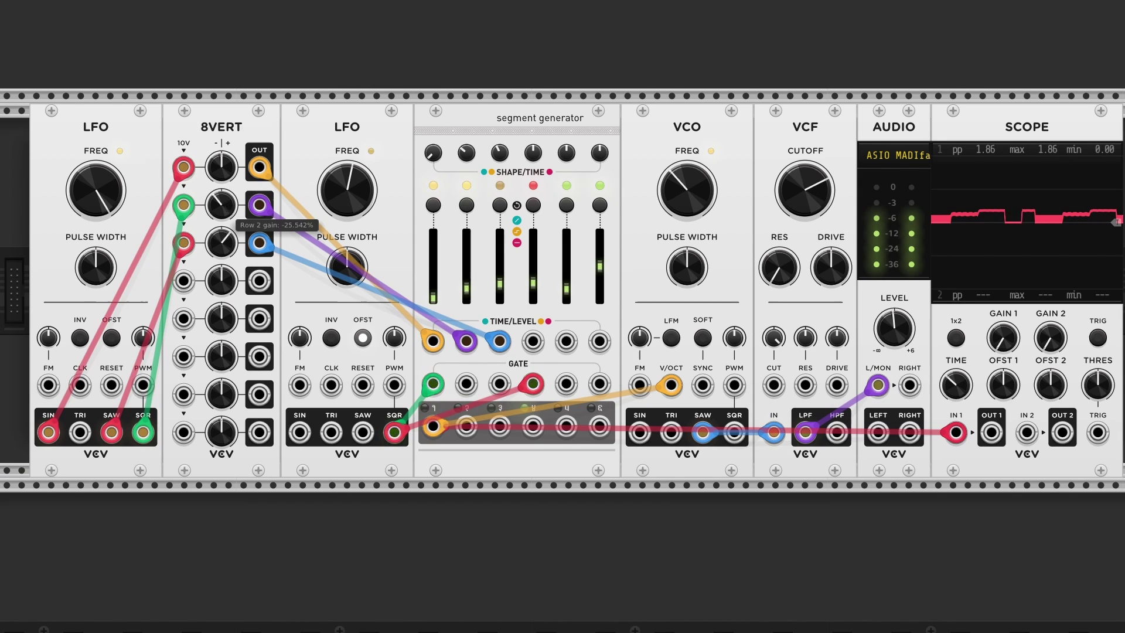
double_click(233, 209)
double_click(233, 248)
drag(230, 246, 223, 218)
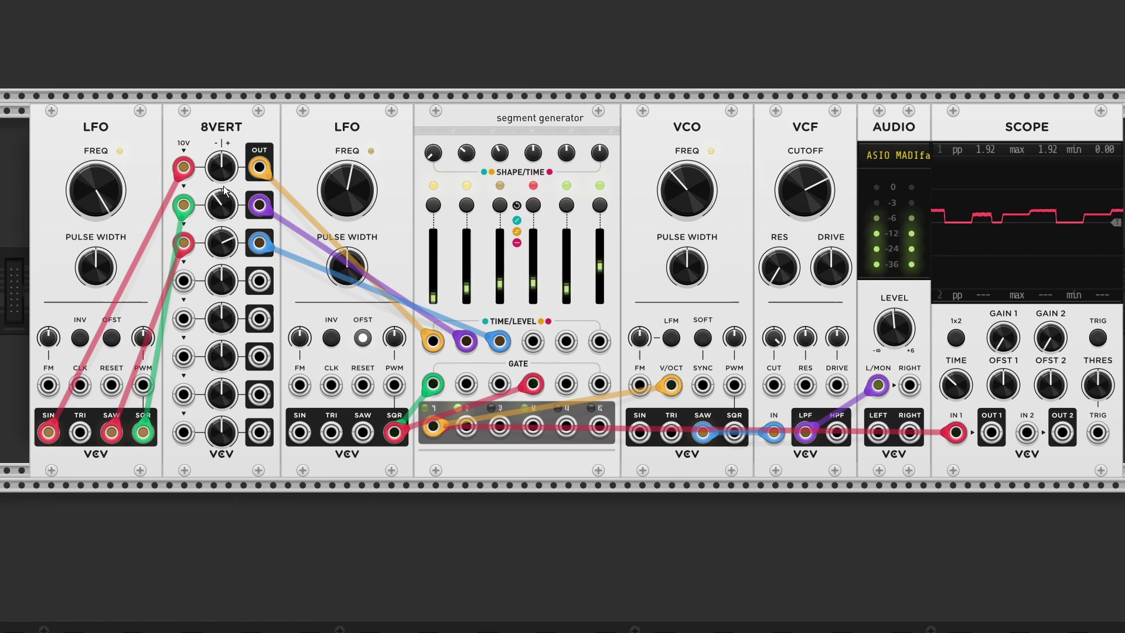
drag(223, 178, 222, 167)
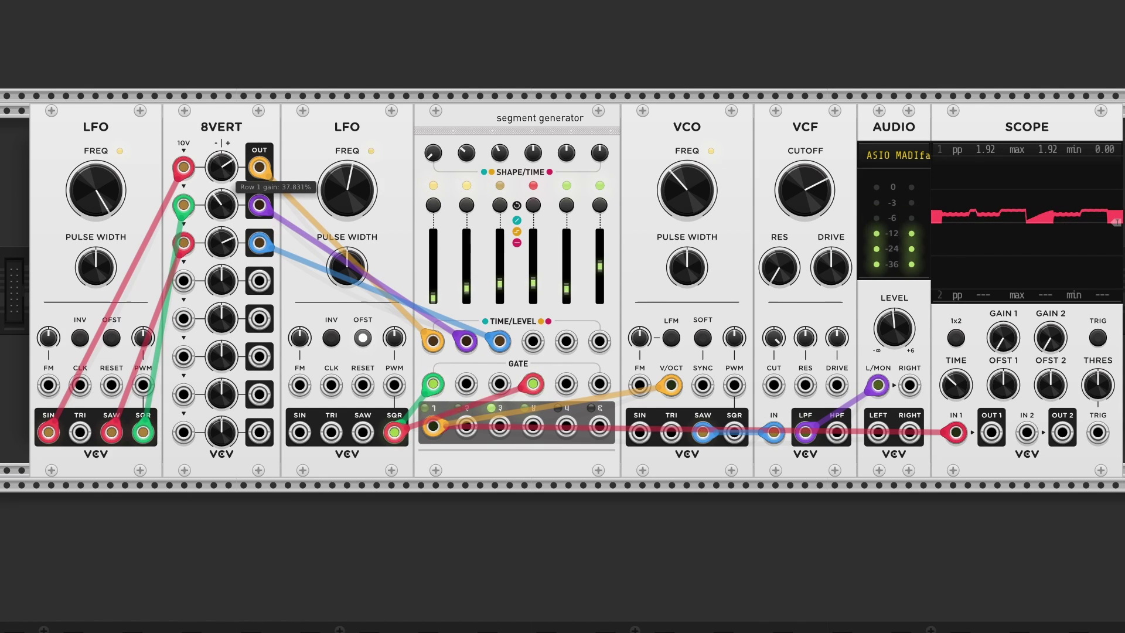
Step: Add a Noise module beside the first LFO and patch its pink noise output to the 8VERT row 3 input
scroll(635, 557, right, 2)
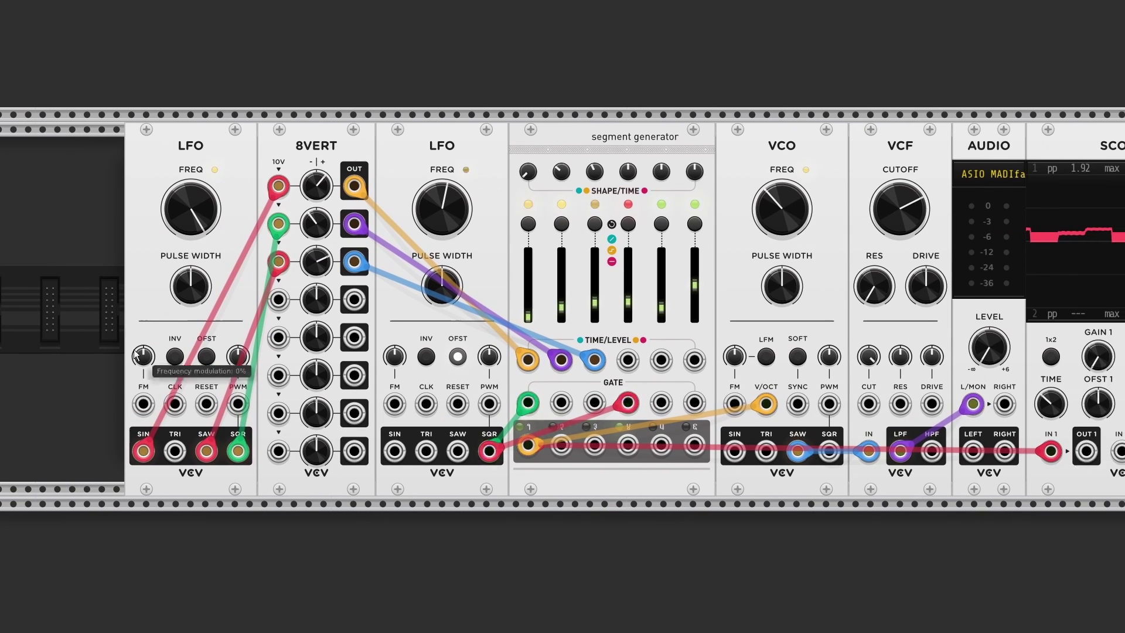
double_click(79, 318)
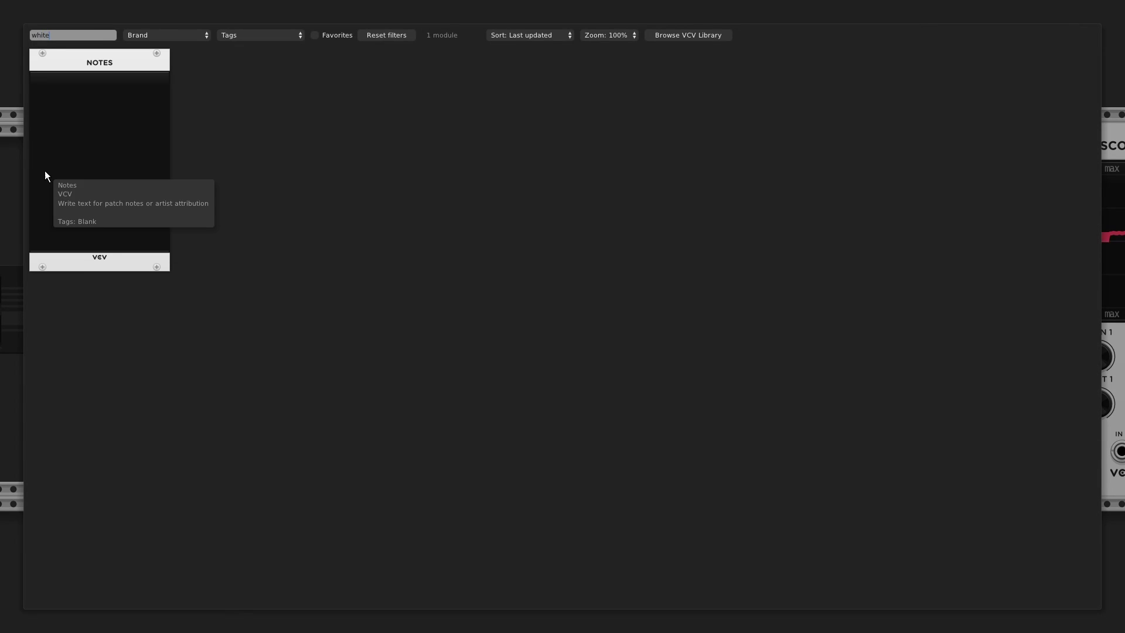
text(noise)
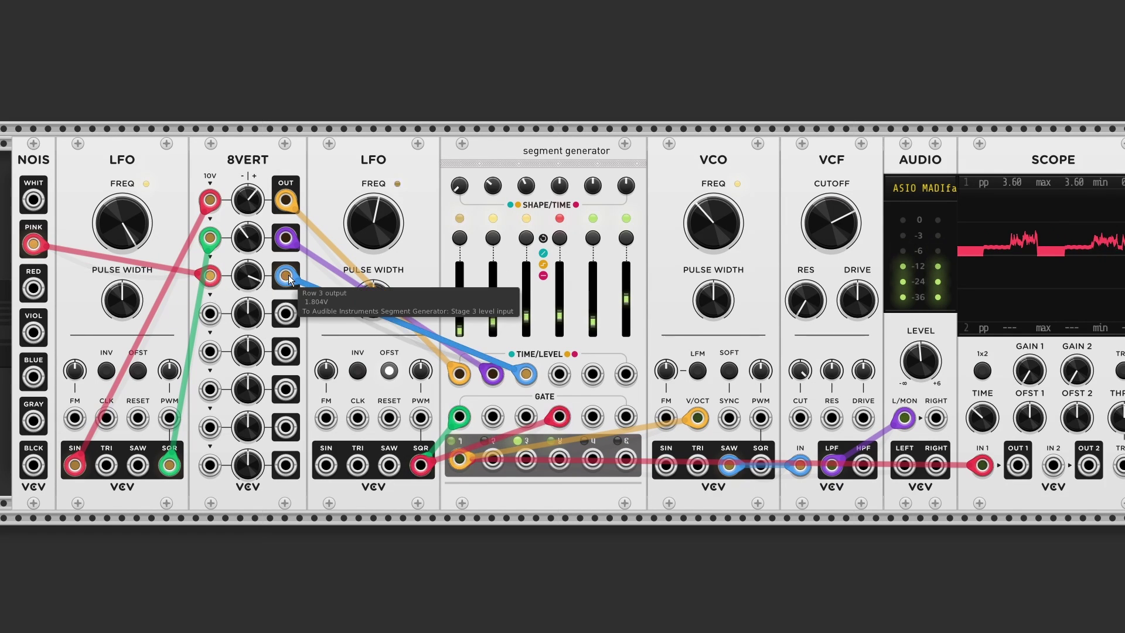
Step: Patch the pink noise output directly to the segment generator's stage 3 level input, bypassing 8VERT row 3, and readjust the stage 3 level
drag(286, 276, 234, 558)
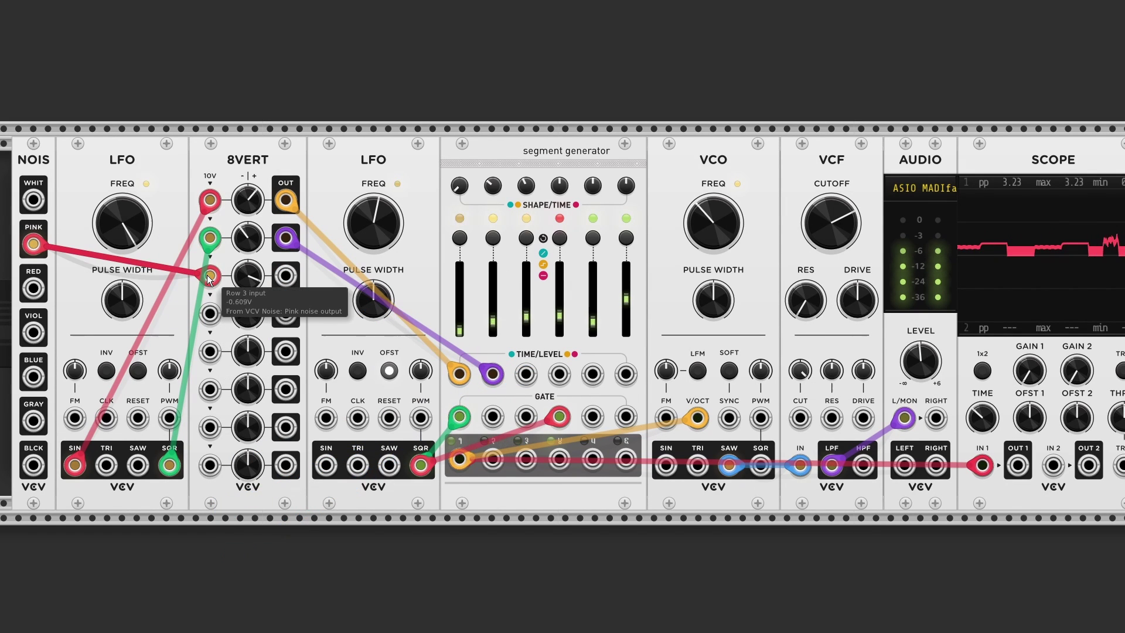
drag(209, 275, 524, 378)
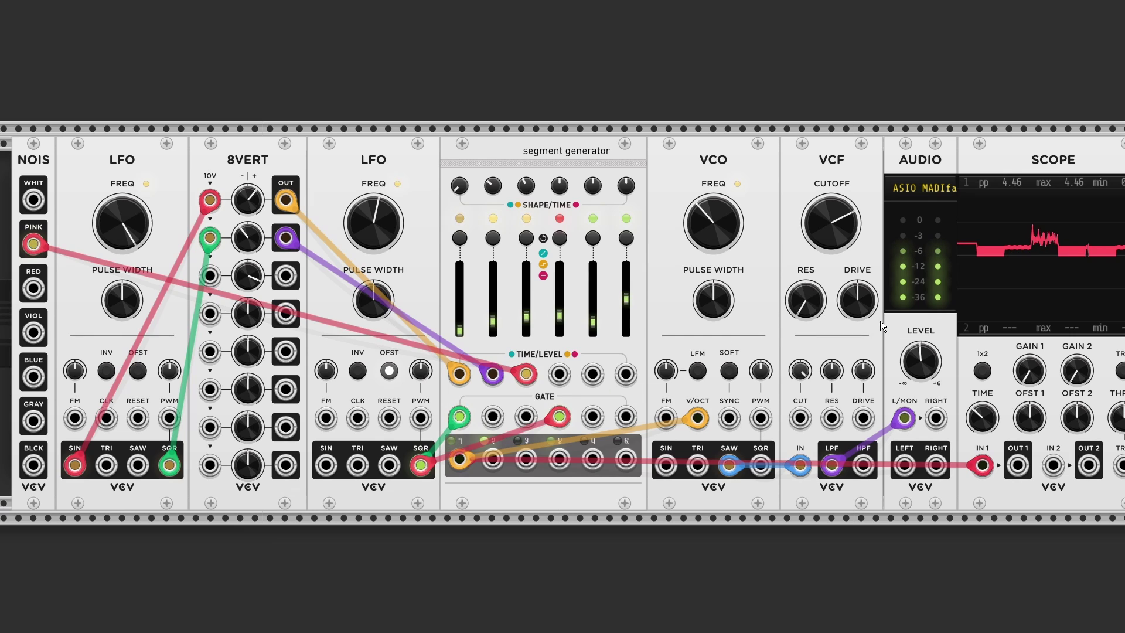
drag(530, 311, 530, 298)
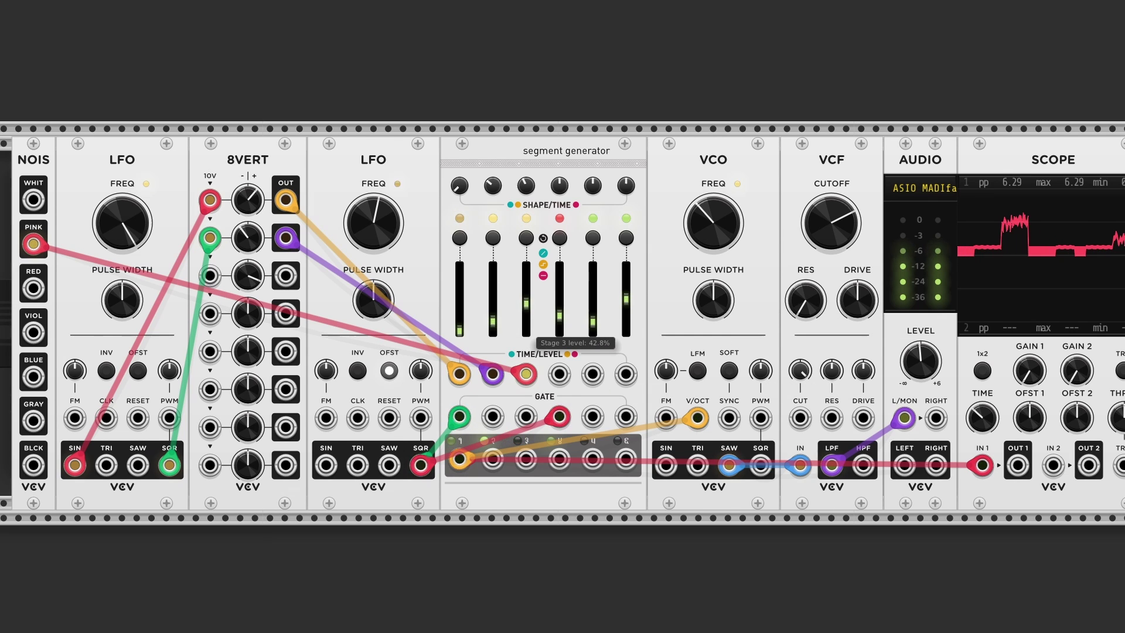
drag(520, 259, 521, 259)
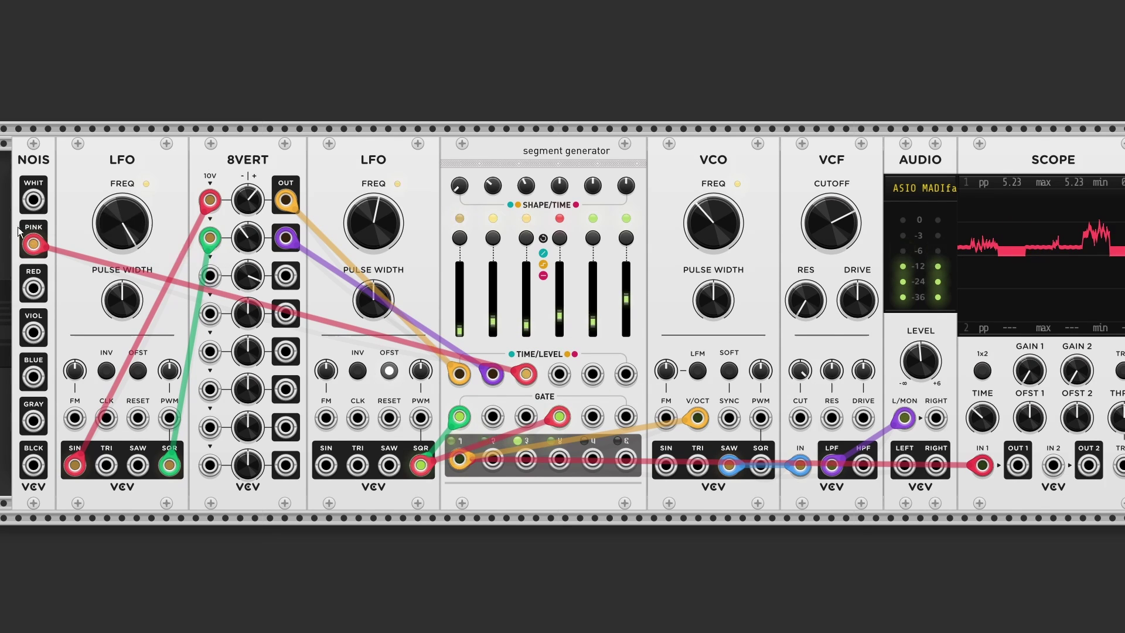
Step: Switch the stage 3 level modulation to the white noise output and readjust the shapes of stages 1 to 3, turning stage 3 fully down
drag(33, 244, 34, 199)
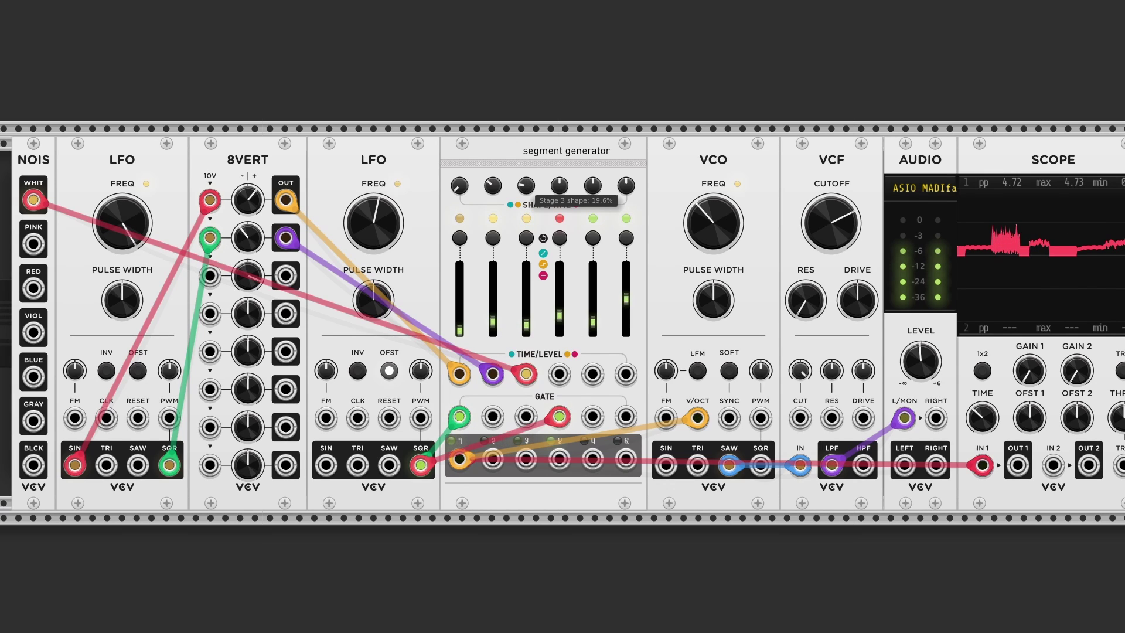
drag(526, 185, 493, 76)
drag(459, 185, 459, 138)
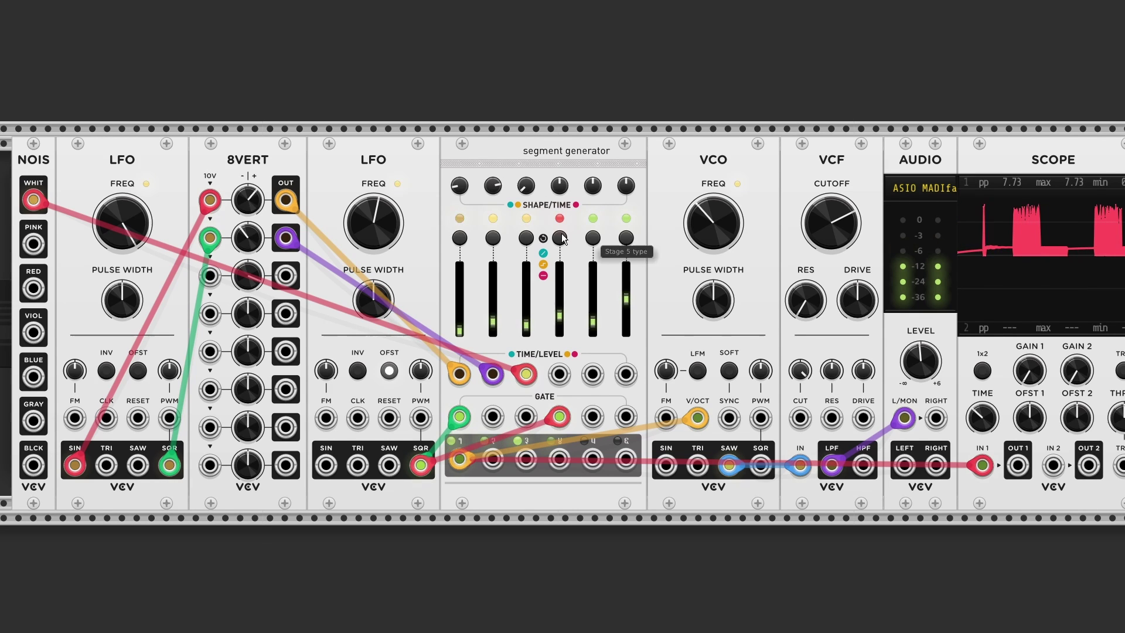
Step: Retune the patch with a lower VCO frequency, an 8.3411 Hz clocking LFO, readjusted 8VERT gains and a VCF cutoff of 3748 Hz
drag(713, 223, 713, 228)
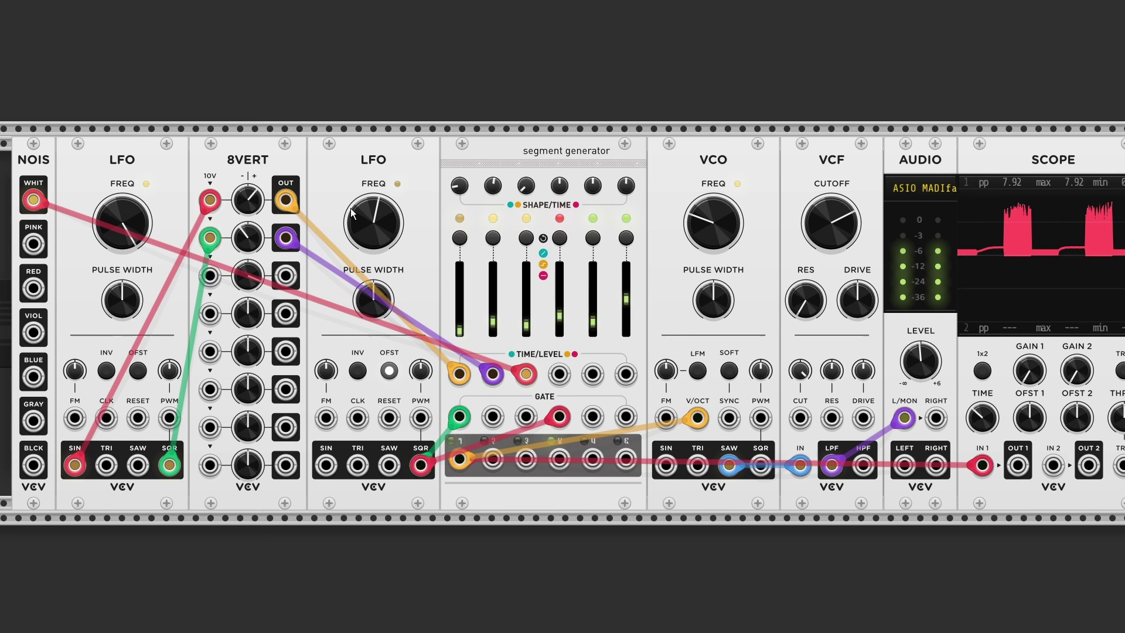
drag(385, 239, 385, 212)
drag(253, 243, 253, 199)
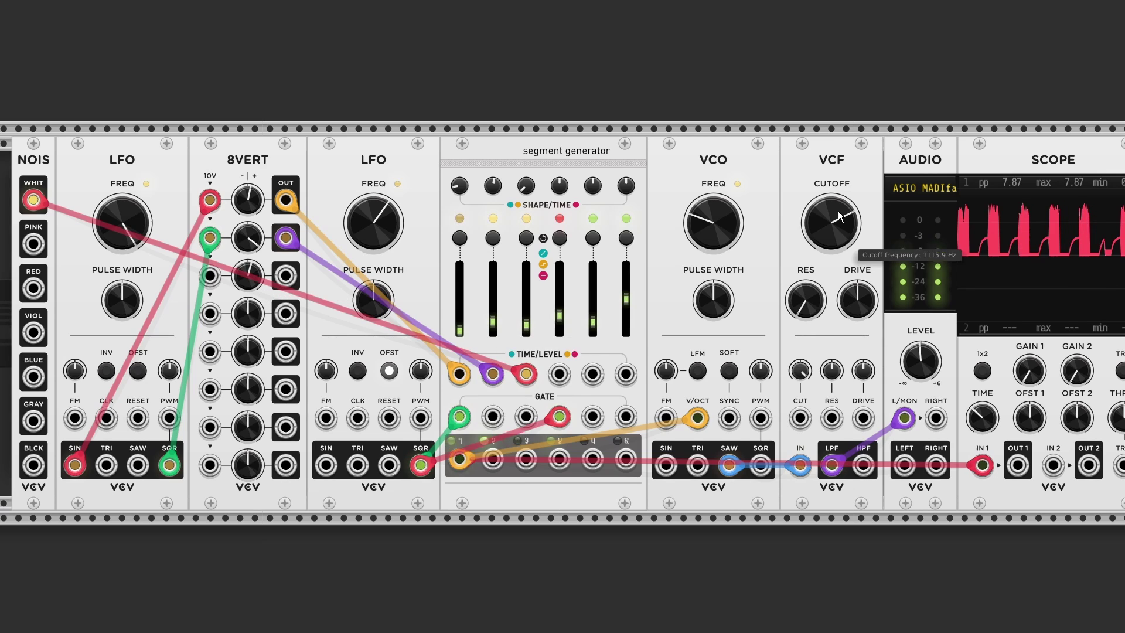
mouse_move(831, 223)
mouse_down()
mouse_move(831, 236)
mouse_move(831, 212)
mouse_up()
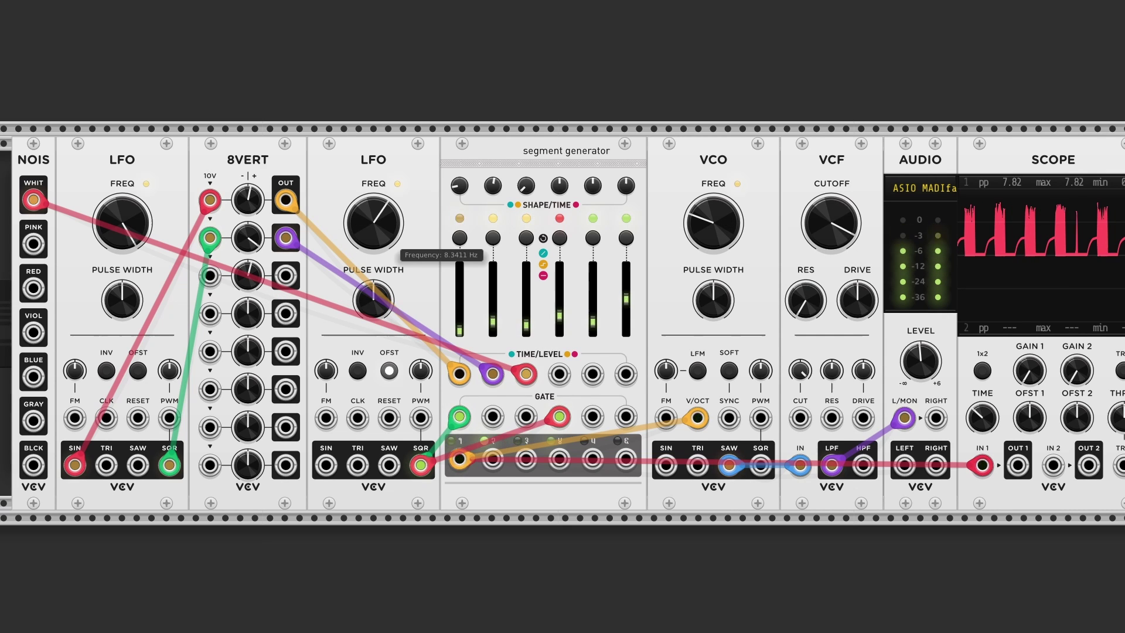
Step: Switch the stage 3 level modulation to the blue noise output and turn the VCF cutoff fully down
drag(39, 204, 33, 376)
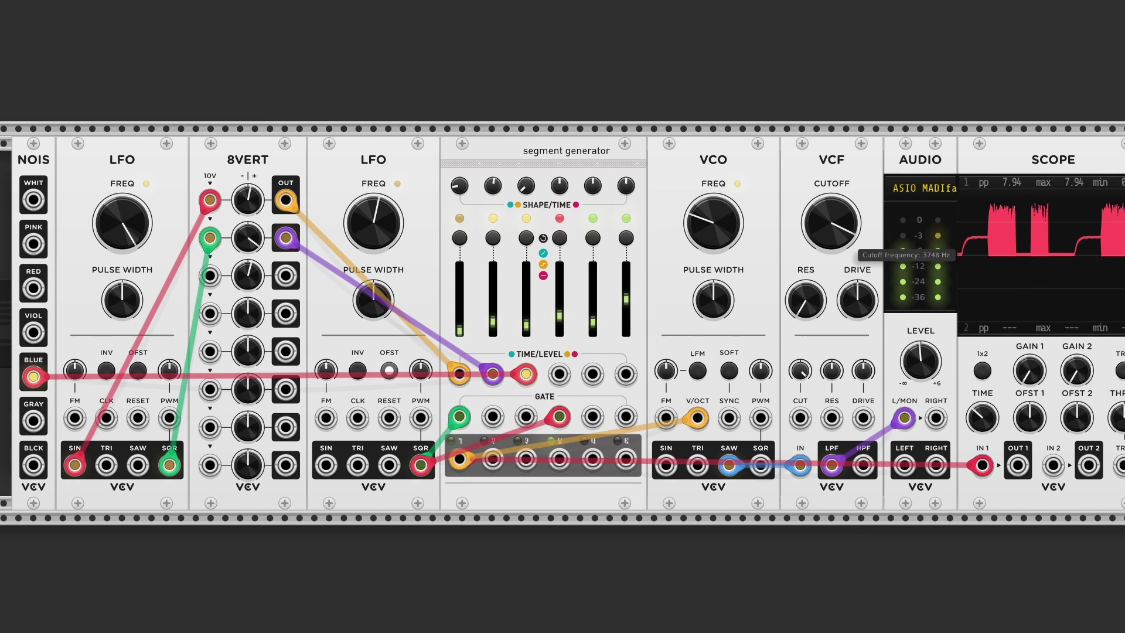
drag(855, 222, 855, 340)
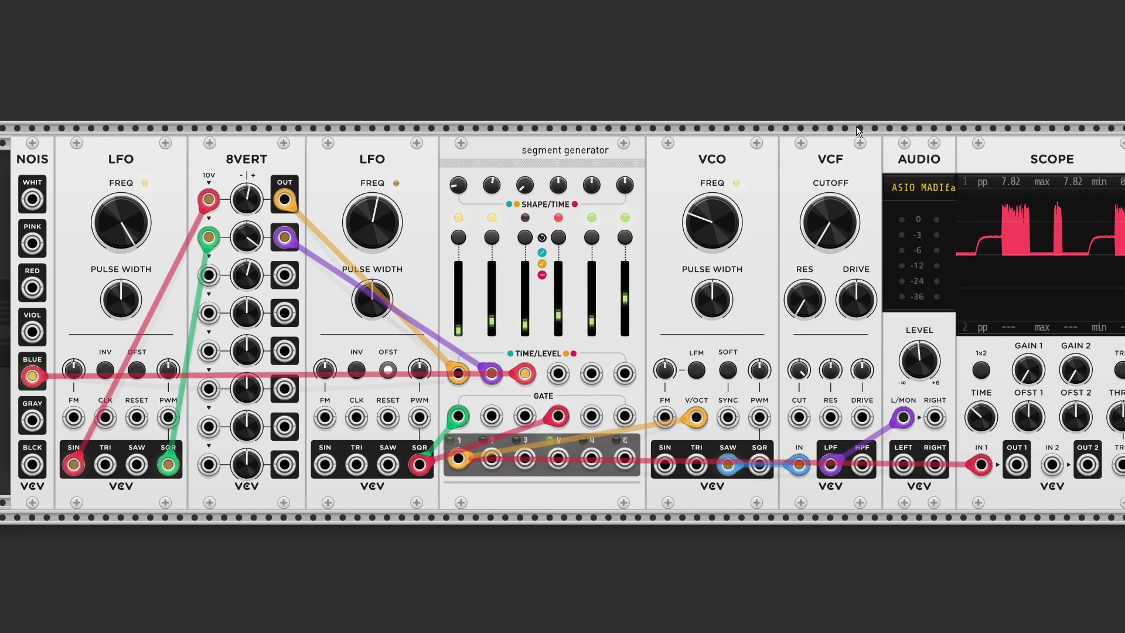